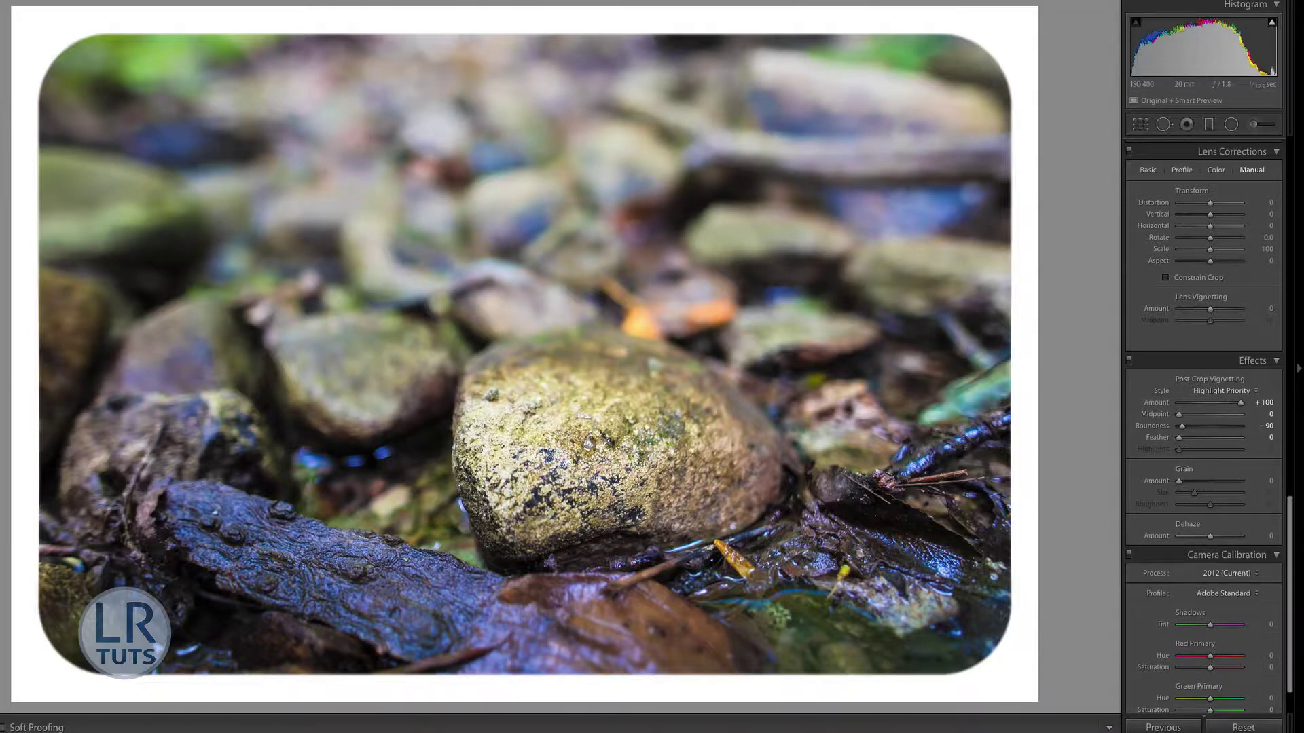
- Reset all Develop edits on the stream photo with Ctrl+Shift+R
{"action": "key", "text": "ctrl+shift+r"}
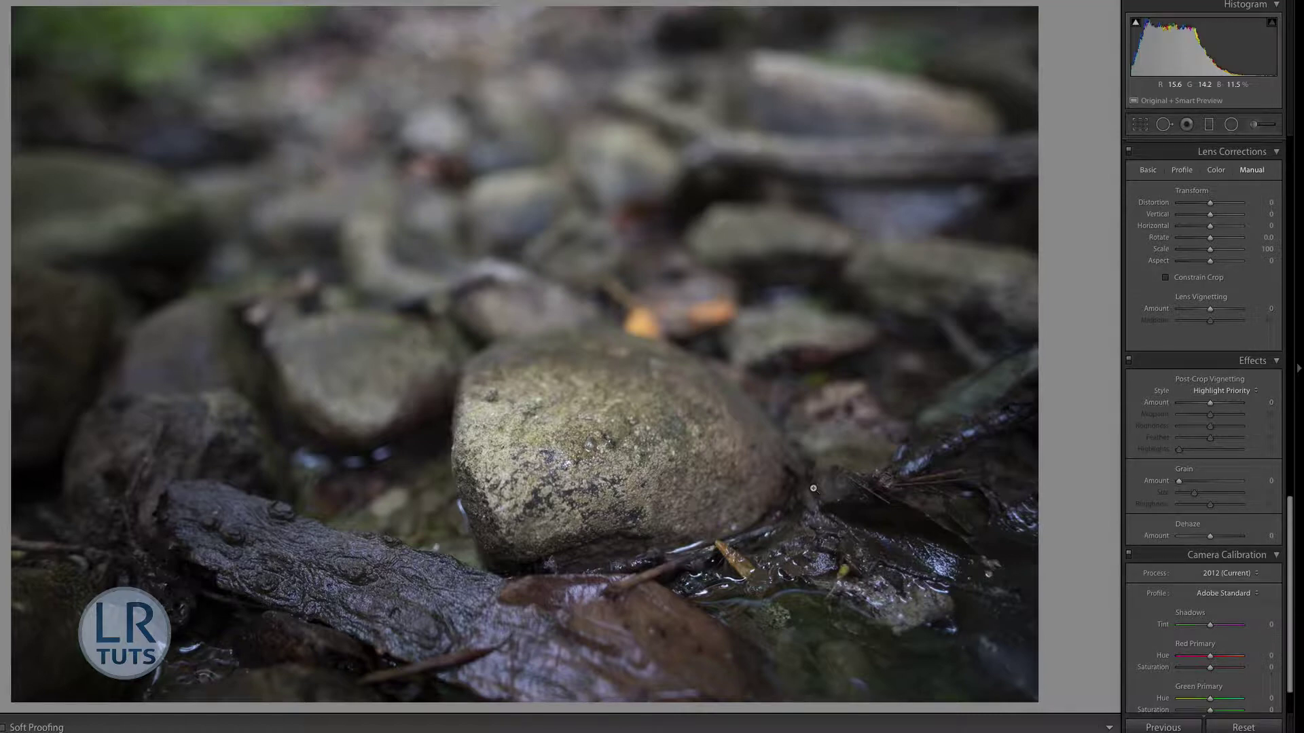
- Apply Auto tone and set Exposure to +1.10
{"action": "scroll", "coordinate": [1147, 361], "scroll_direction": "up", "scroll_amount": 10}
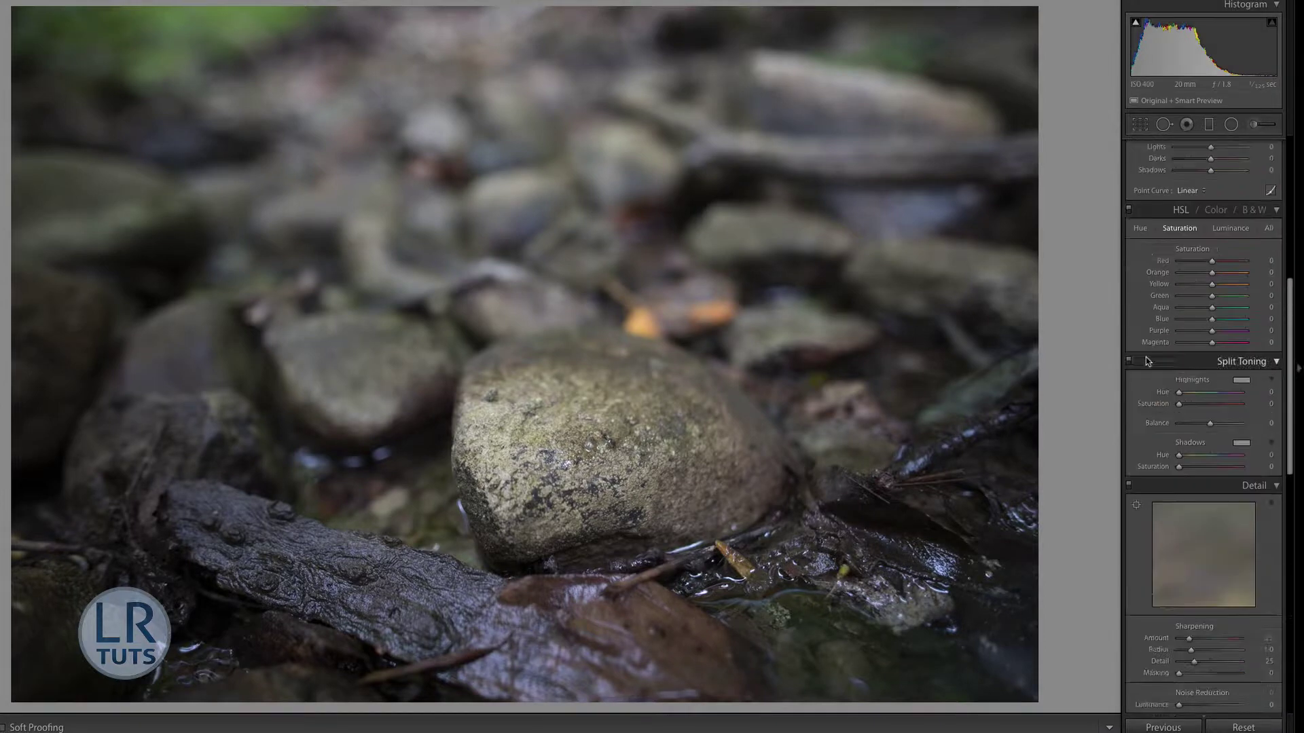
{"action": "scroll", "coordinate": [1147, 361], "scroll_direction": "up", "scroll_amount": 6}
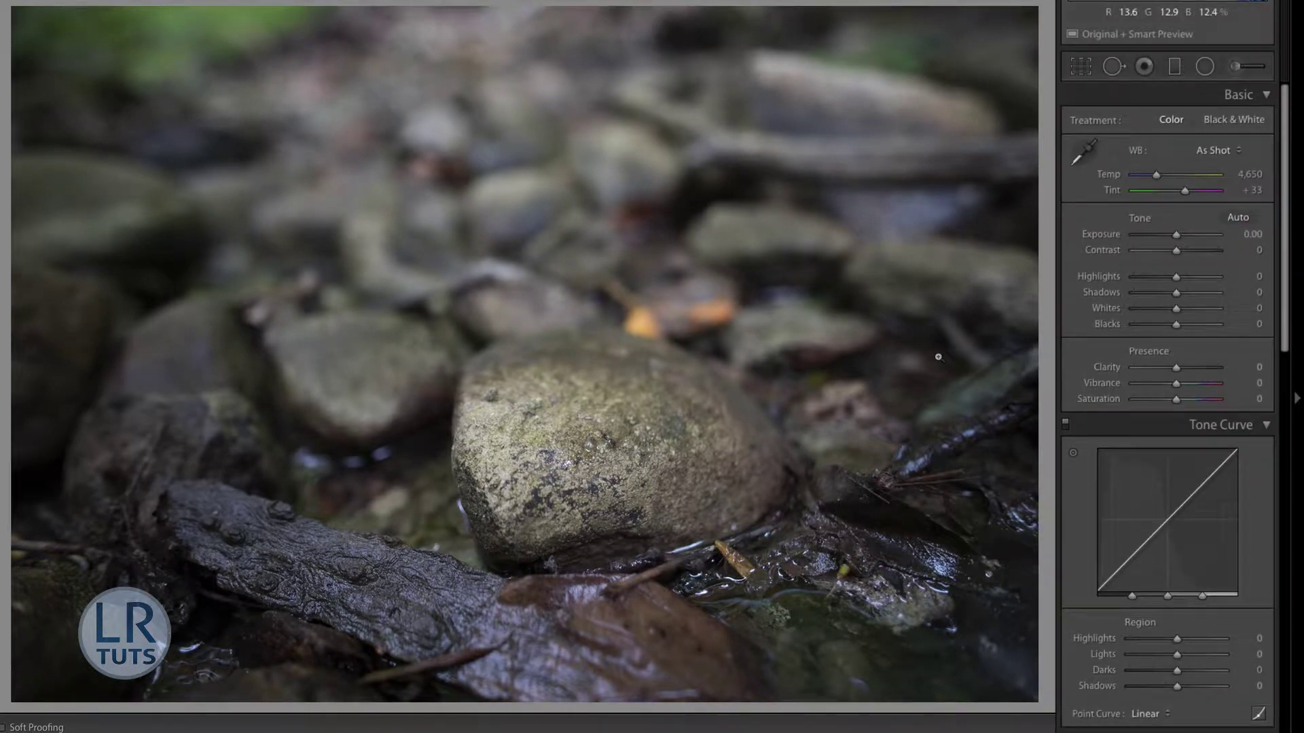
{"action": "left_click", "coordinate": [1238, 218]}
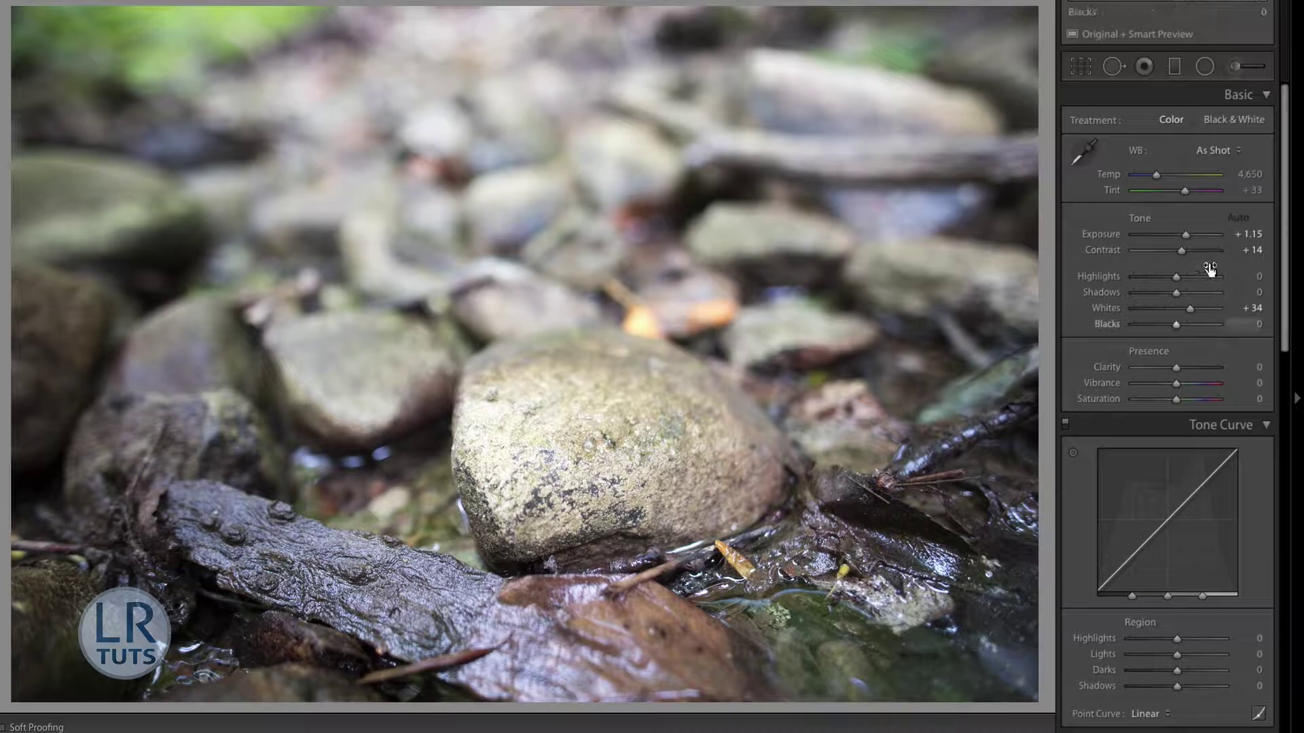
{"action": "left_click_drag", "start_coordinate": [1185, 235], "coordinate": [1185, 235]}
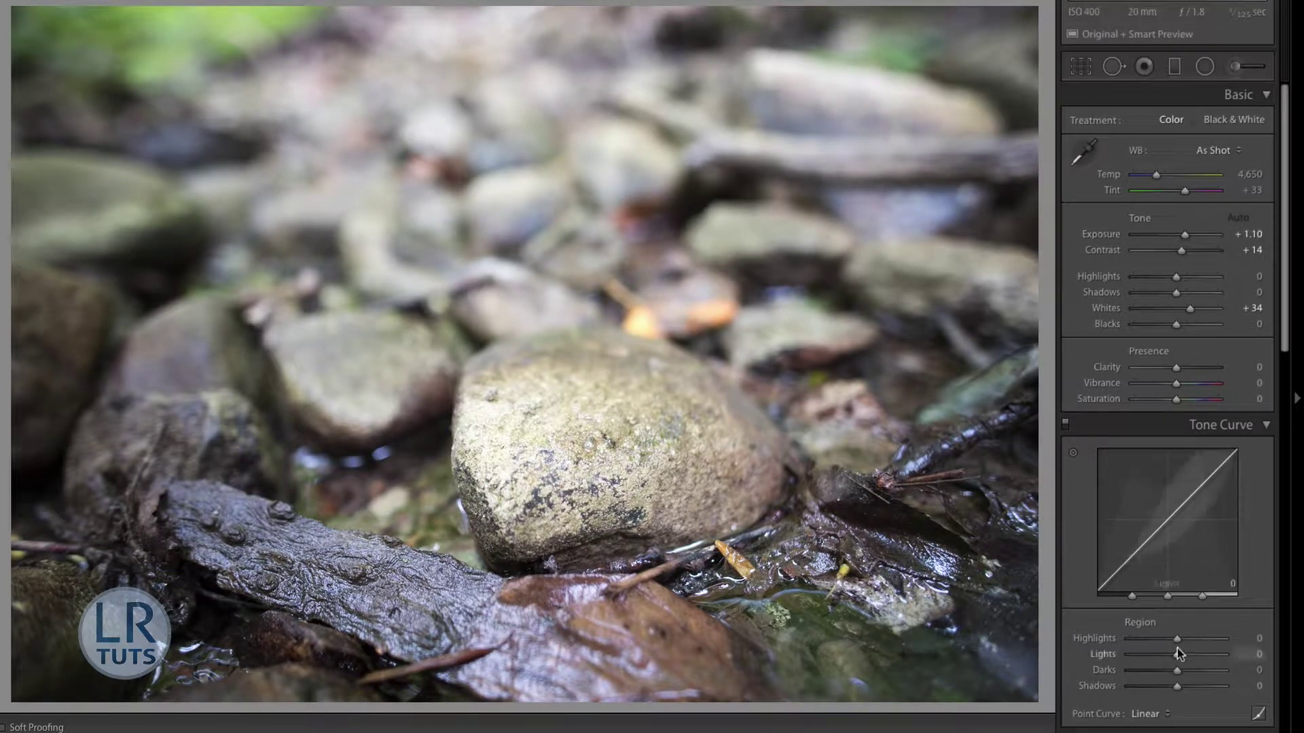
- Set Tone Curve Highlights to -32, Vibrance to +49 and Clarity to +35
{"action": "left_click_drag", "start_coordinate": [1176, 639], "coordinate": [1160, 642]}
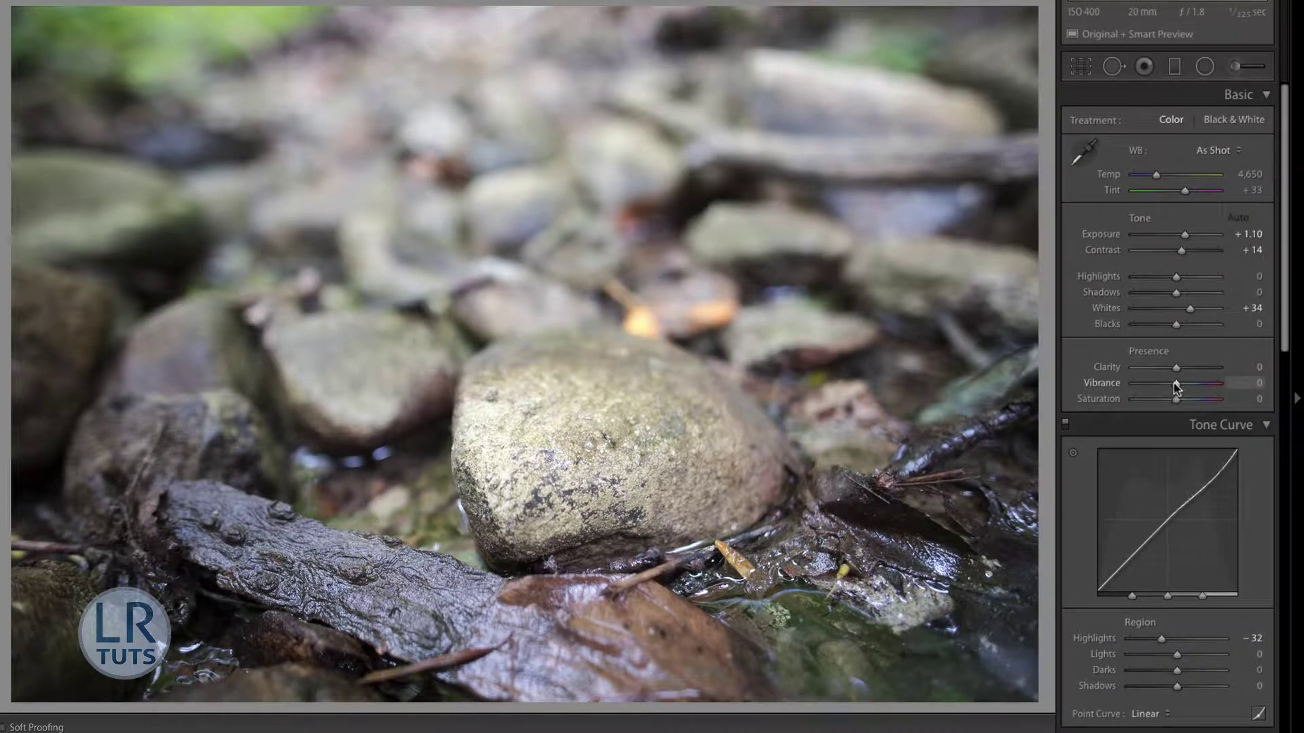
{"action": "left_click_drag", "start_coordinate": [1176, 385], "coordinate": [1195, 384]}
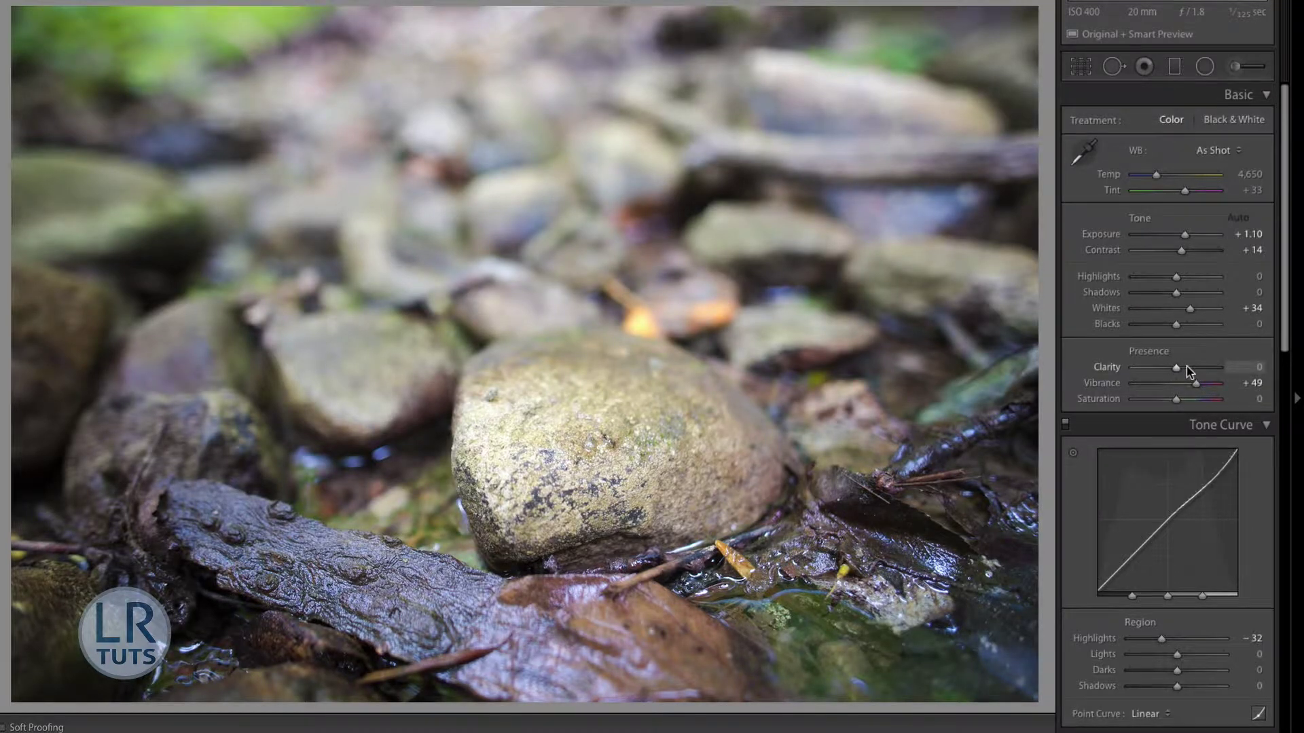
{"action": "left_click", "coordinate": [1187, 368]}
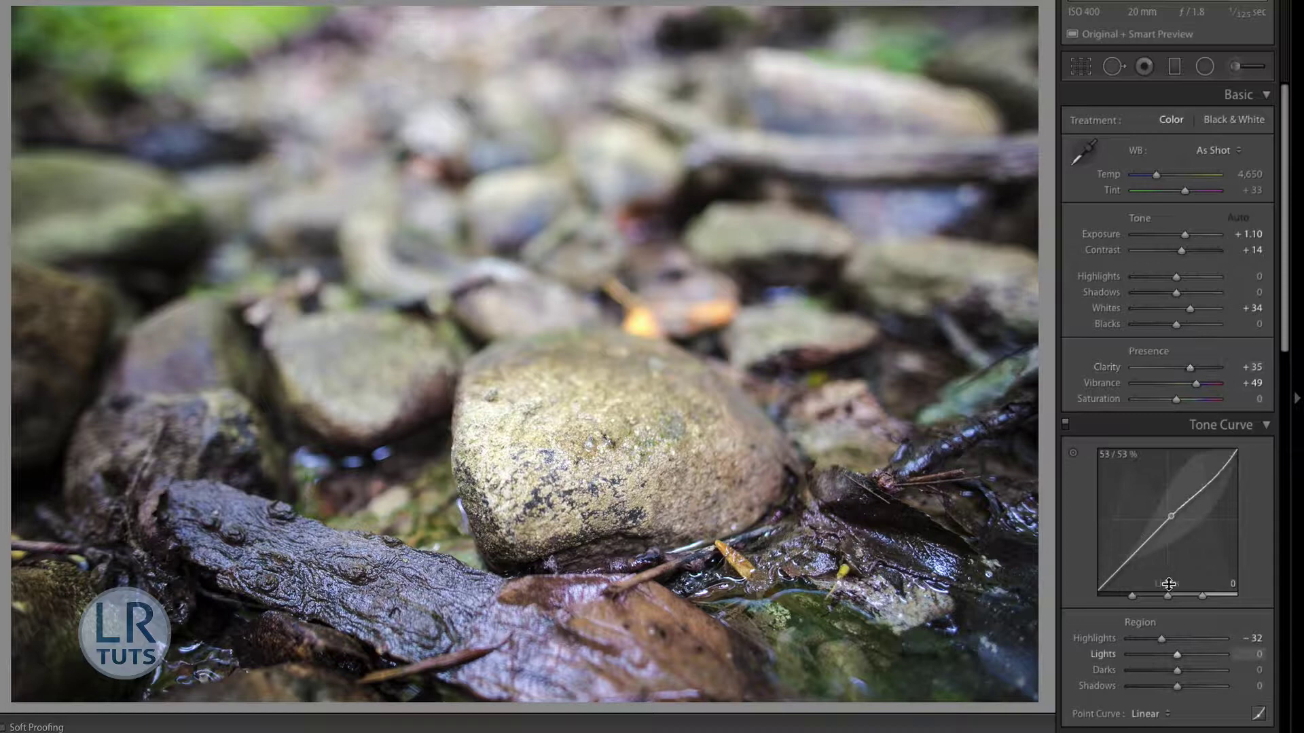
- Raise HSL saturation to Green +44, Aqua +33 and Blue +35
{"action": "scroll", "coordinate": [1161, 557], "scroll_direction": "down", "scroll_amount": 5}
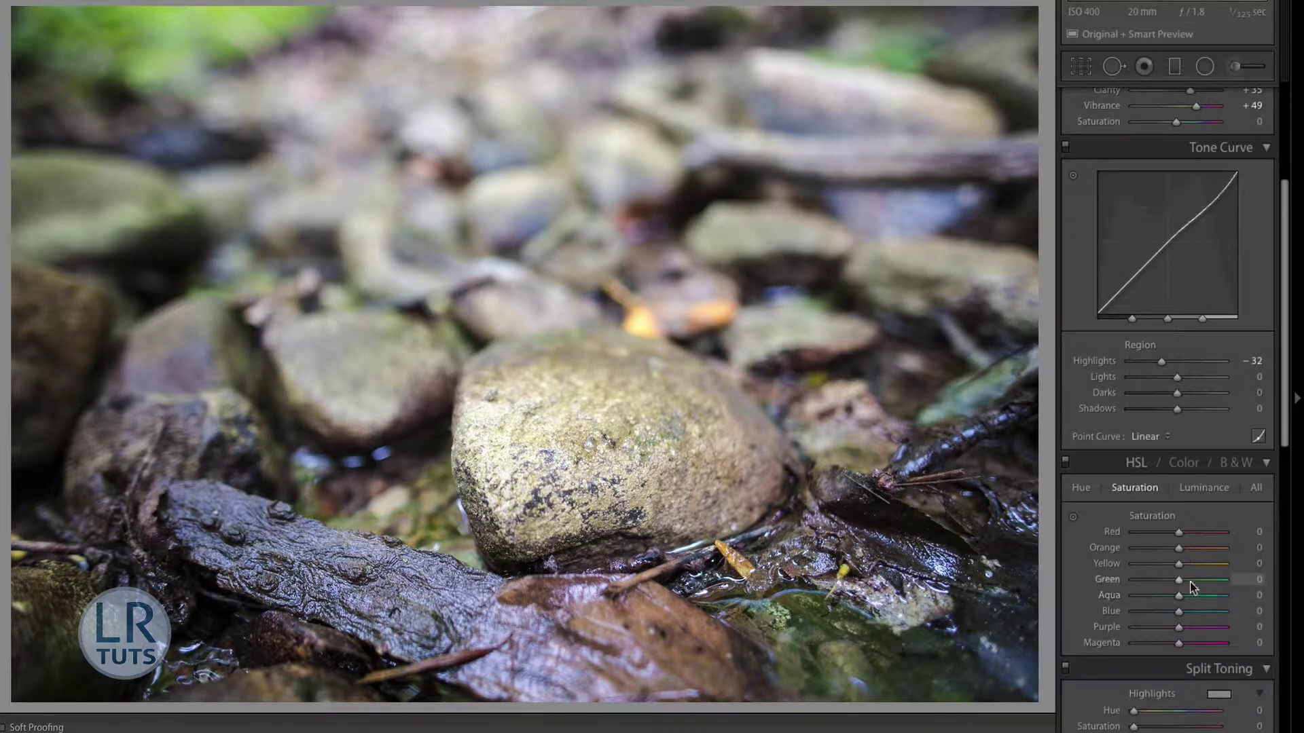
{"action": "left_click_drag", "start_coordinate": [1178, 580], "coordinate": [1193, 613]}
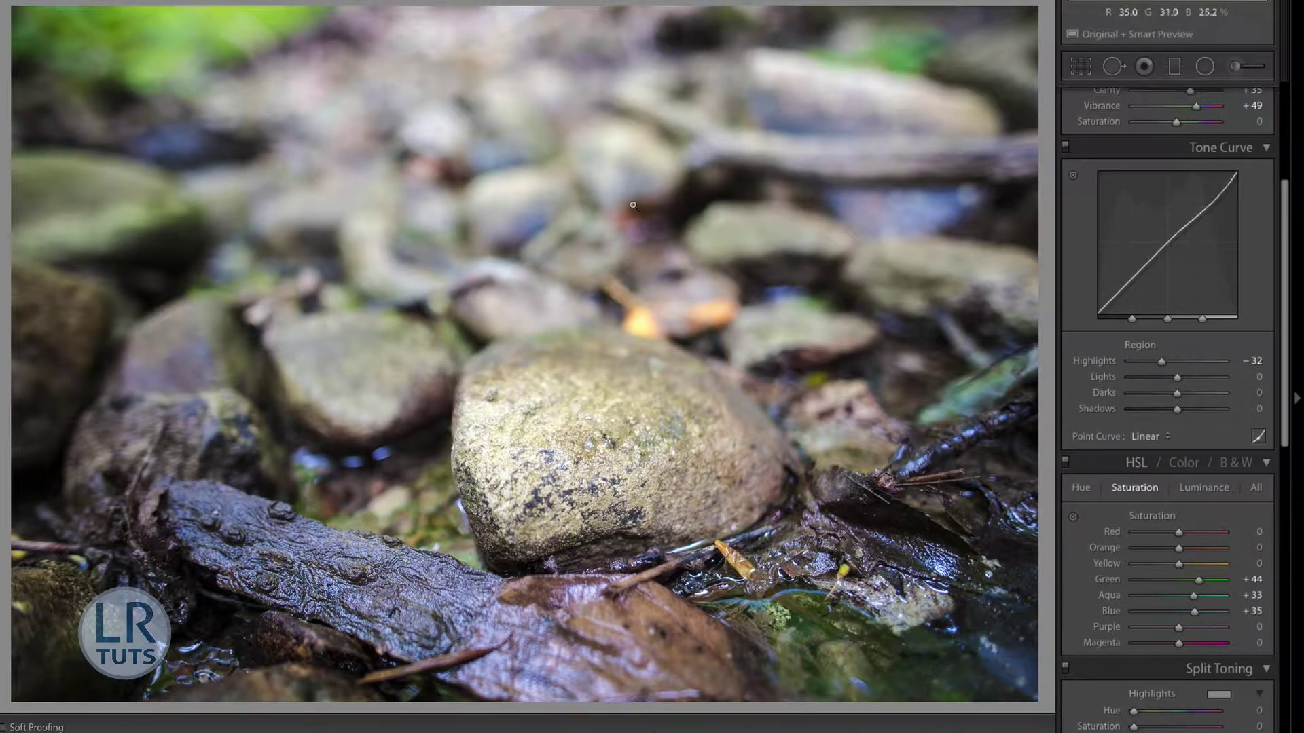
{"action": "scroll", "coordinate": [1236, 261], "scroll_direction": "up", "scroll_amount": 5}
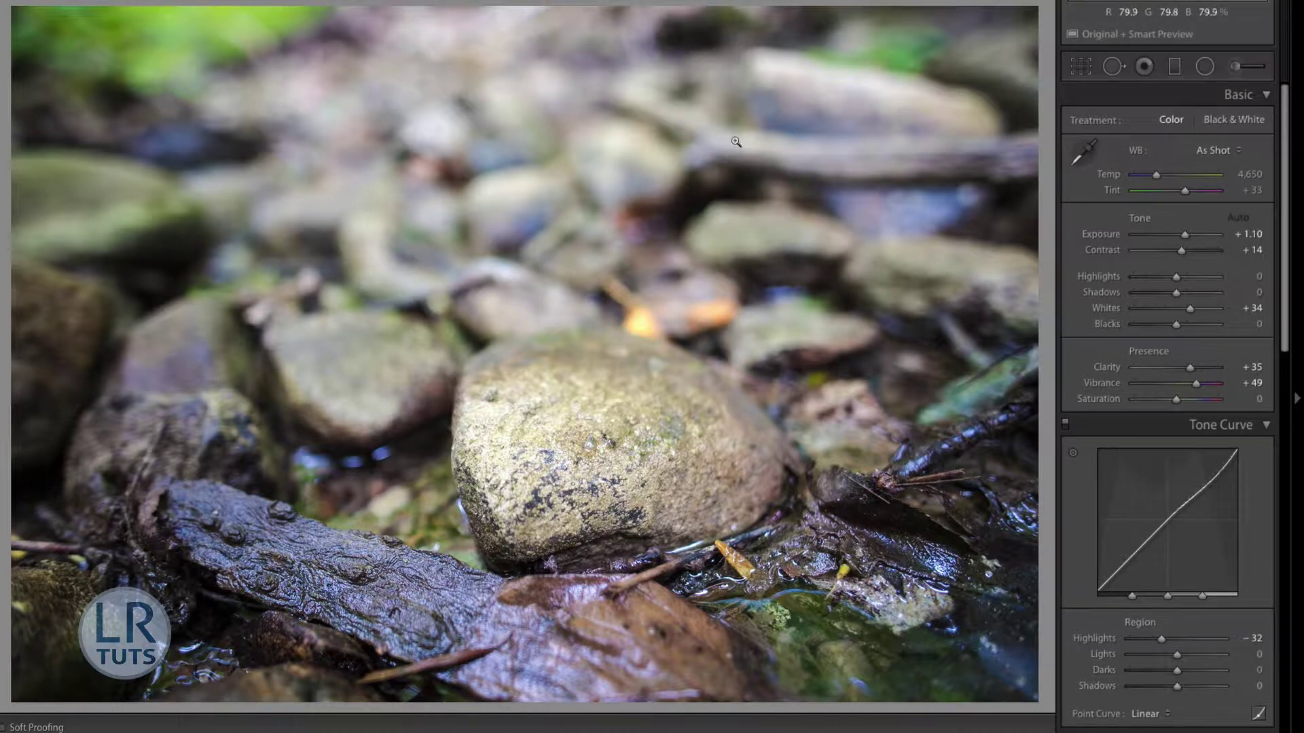
- Start an Adjustment Brush with reset effects, Sharpness -100 and Clarity -100
{"action": "left_click", "coordinate": [1236, 67]}
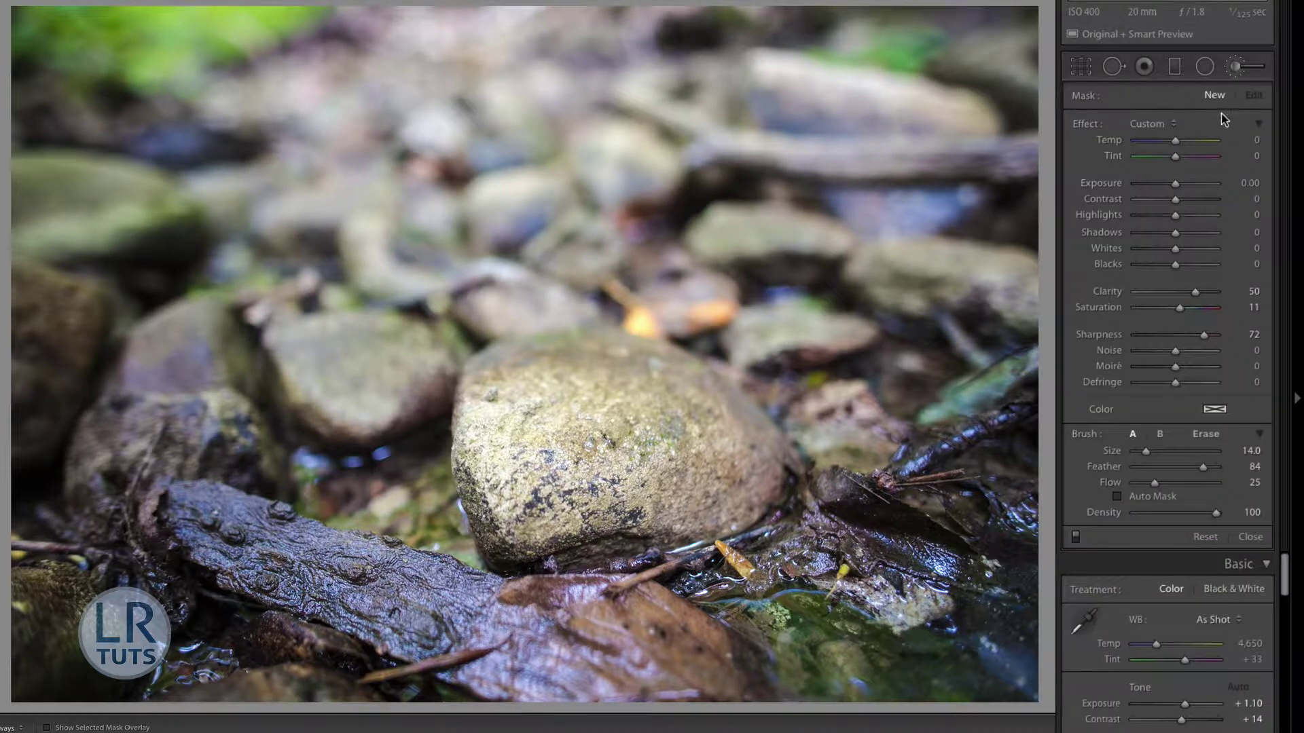
{"action": "double_click", "coordinate": [1086, 124]}
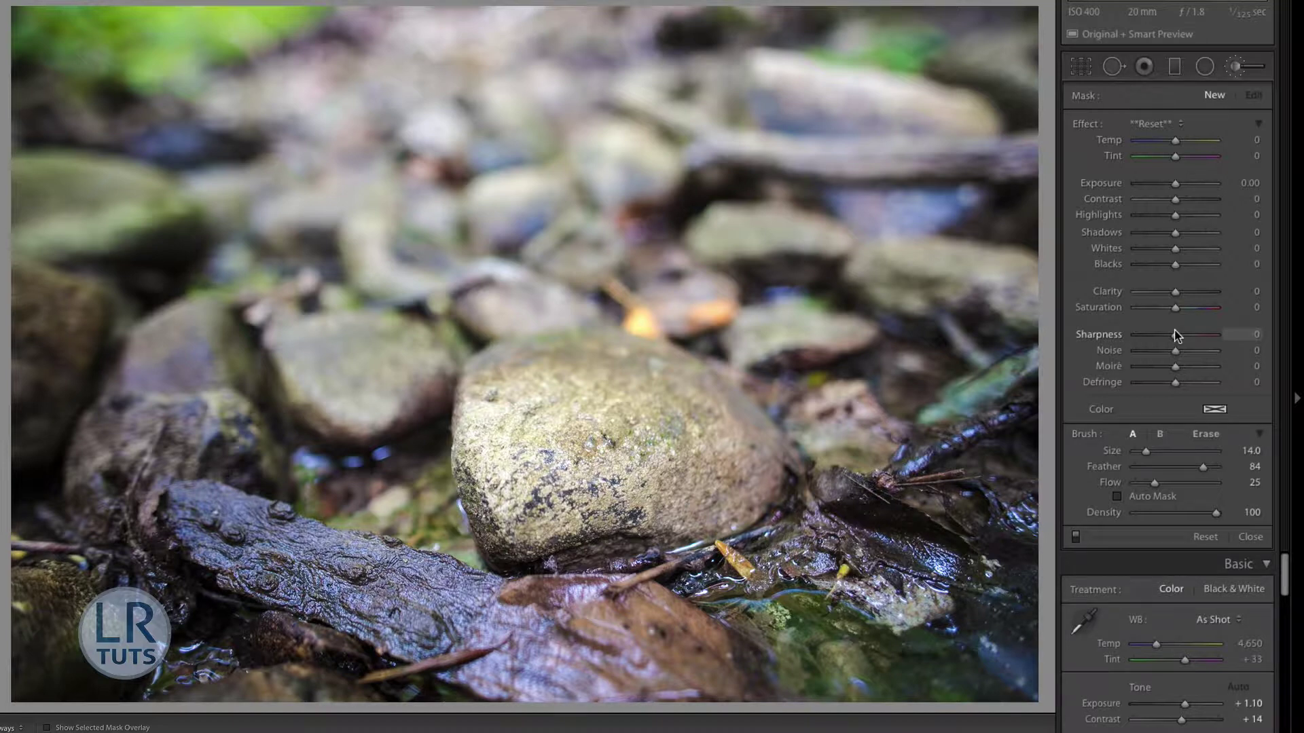
{"action": "left_click_drag", "start_coordinate": [1177, 335], "coordinate": [1119, 338]}
{"action": "left_click_drag", "start_coordinate": [1174, 293], "coordinate": [1134, 294]}
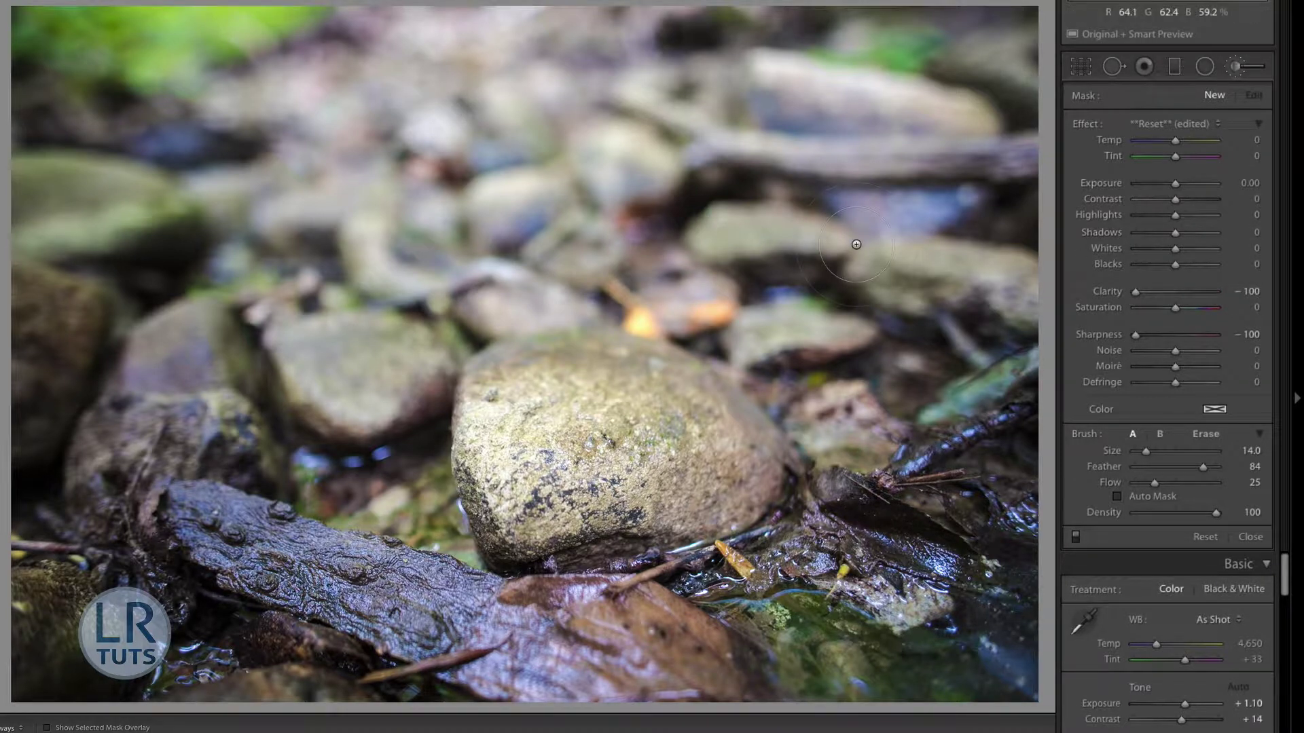
- Set brush Flow to 70 and paint over the blurred rocks on the right side
{"action": "scroll", "coordinate": [755, 230], "scroll_direction": "up", "scroll_amount": 1}
{"action": "scroll", "coordinate": [755, 231], "scroll_direction": "up", "scroll_amount": 2}
{"action": "scroll", "coordinate": [771, 221], "scroll_direction": "down", "scroll_amount": 3}
{"action": "left_click_drag", "start_coordinate": [1153, 484], "coordinate": [1190, 483]}
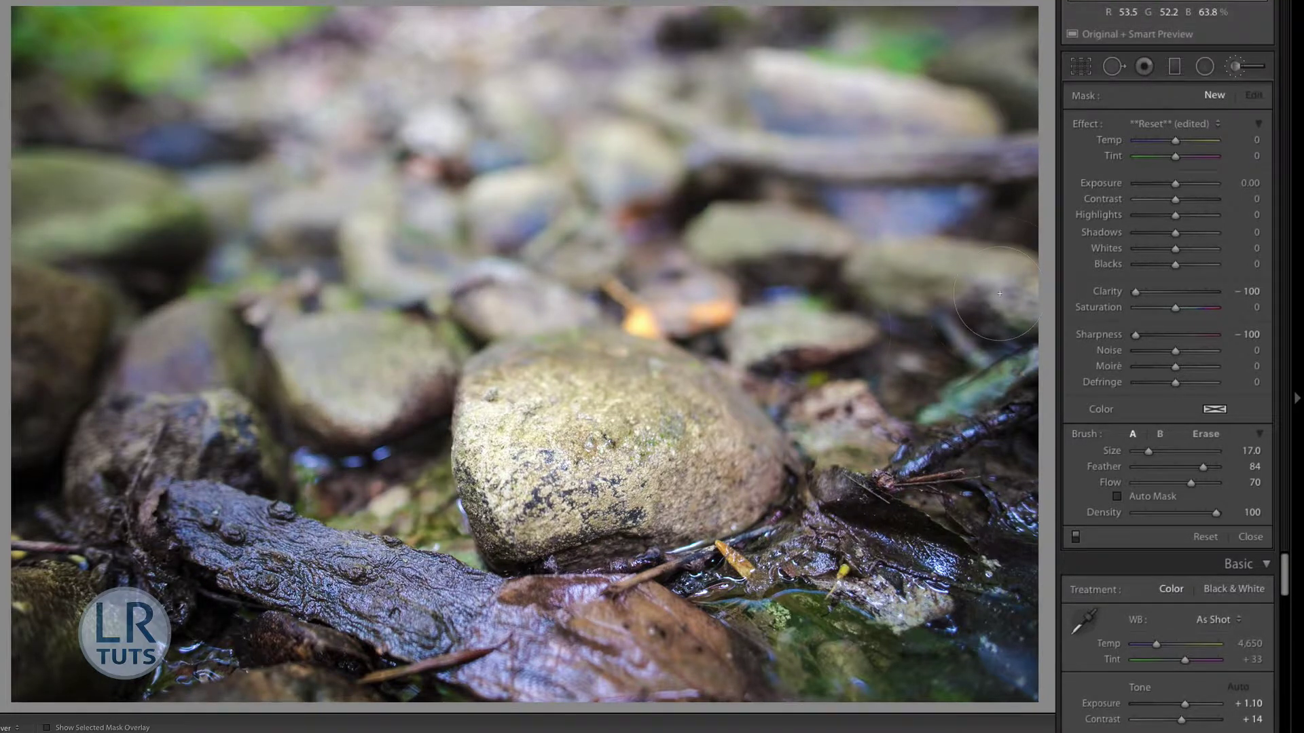
{"action": "left_click_drag", "start_coordinate": [845, 199], "coordinate": [991, 638]}
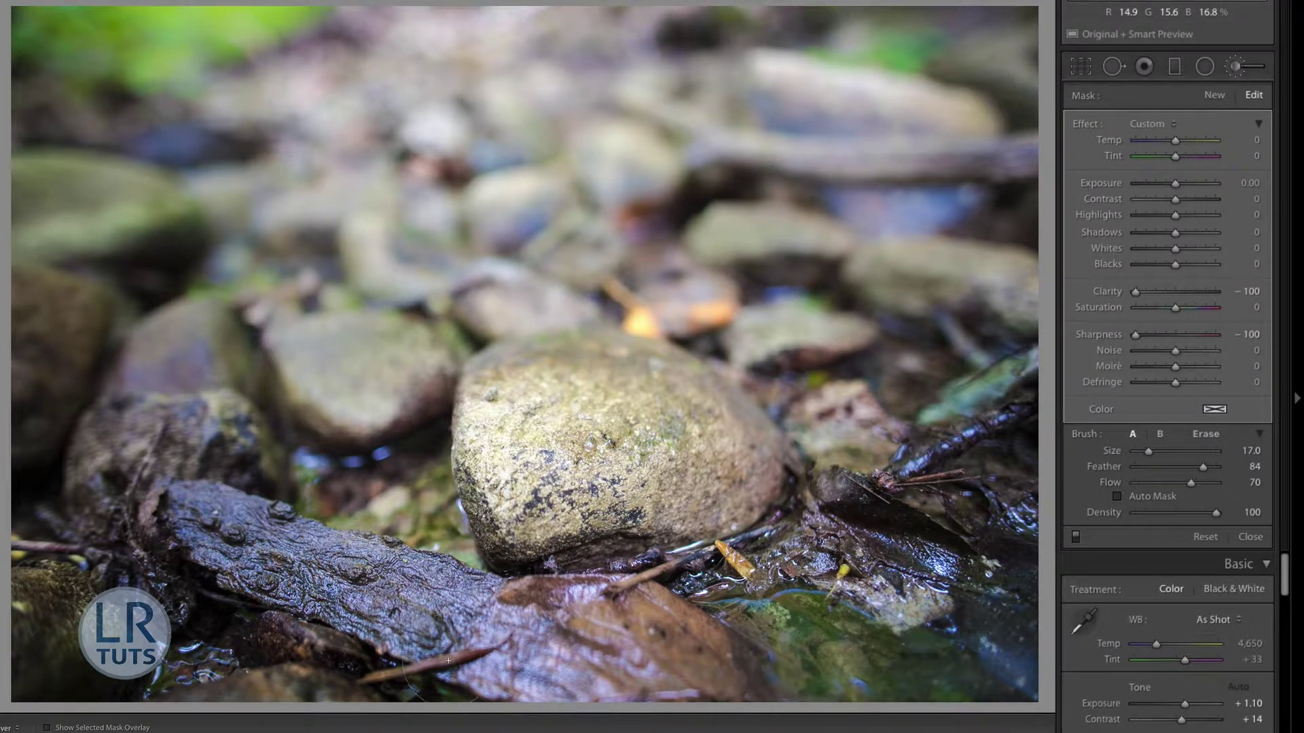
{"action": "key", "text": "h"}
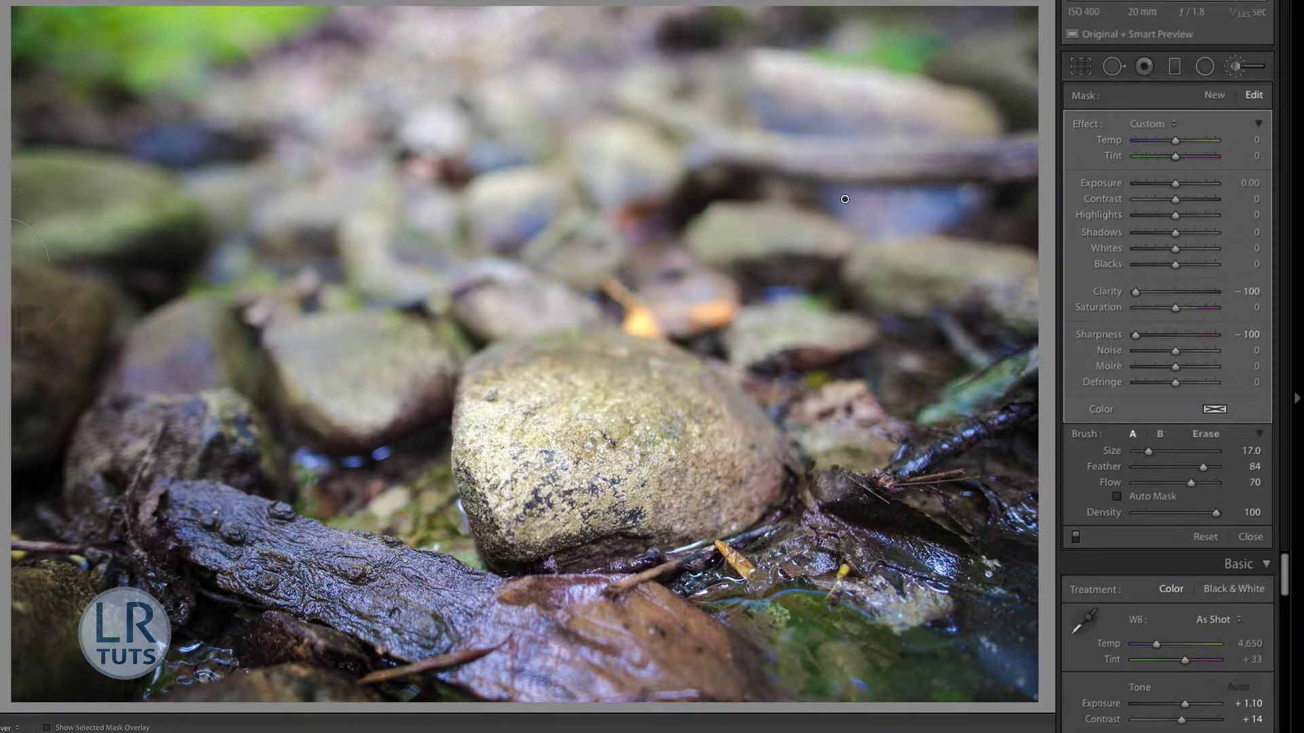
{"action": "key", "text": "h"}
- Toggle the brush effect off and on twice to compare the softening
{"action": "left_click", "coordinate": [1074, 537]}
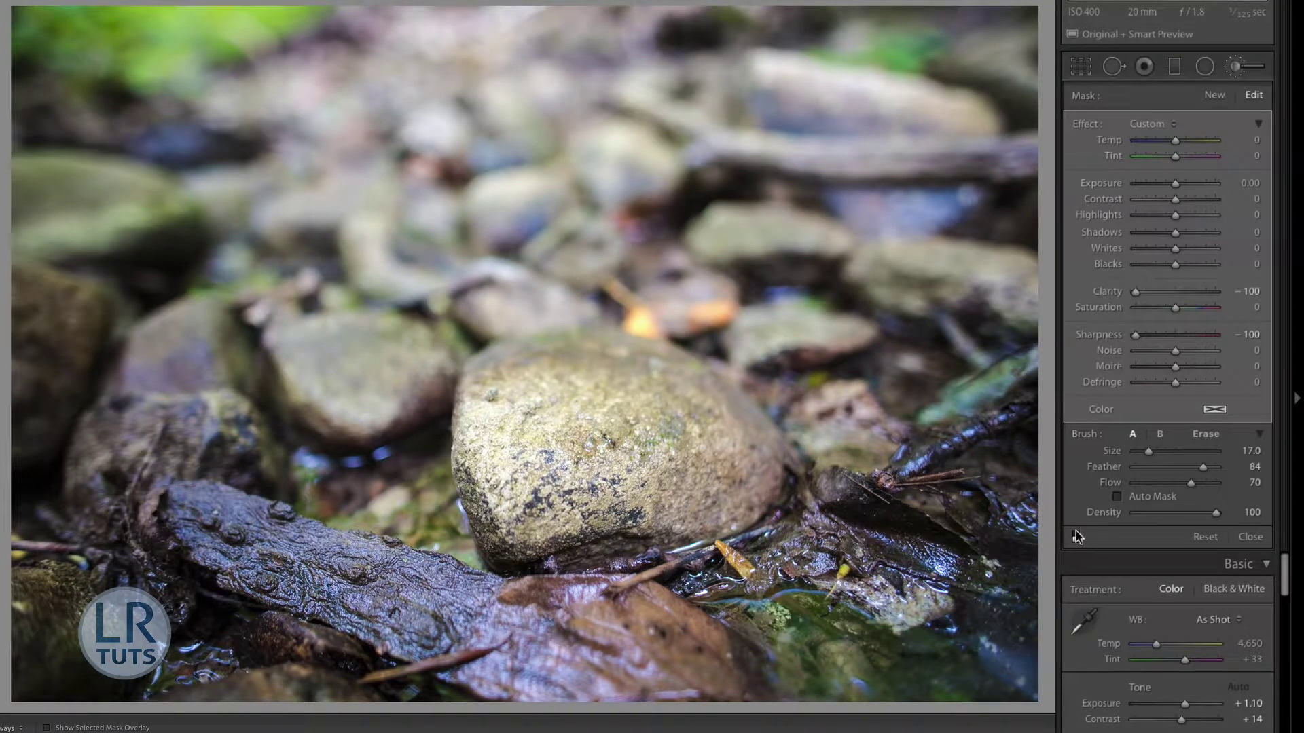
{"action": "left_click", "coordinate": [1074, 536]}
{"action": "left_click", "coordinate": [1074, 536]}
{"action": "left_click", "coordinate": [1075, 536]}
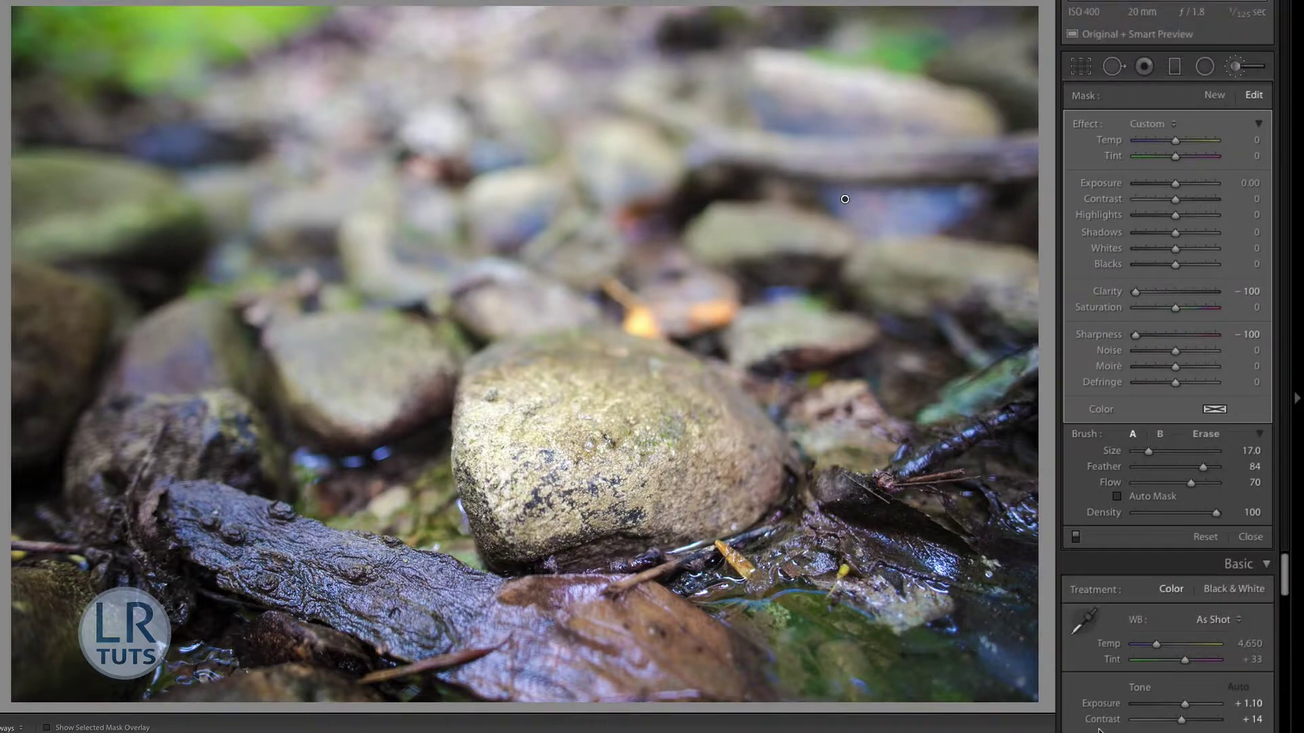
- Compare the brush effect at 1:1 on the water, then close the brush and fit the photo
{"action": "key", "text": "k"}
{"action": "left_click", "coordinate": [757, 618]}
{"action": "left_click_drag", "start_coordinate": [489, 375], "coordinate": [564, 581]}
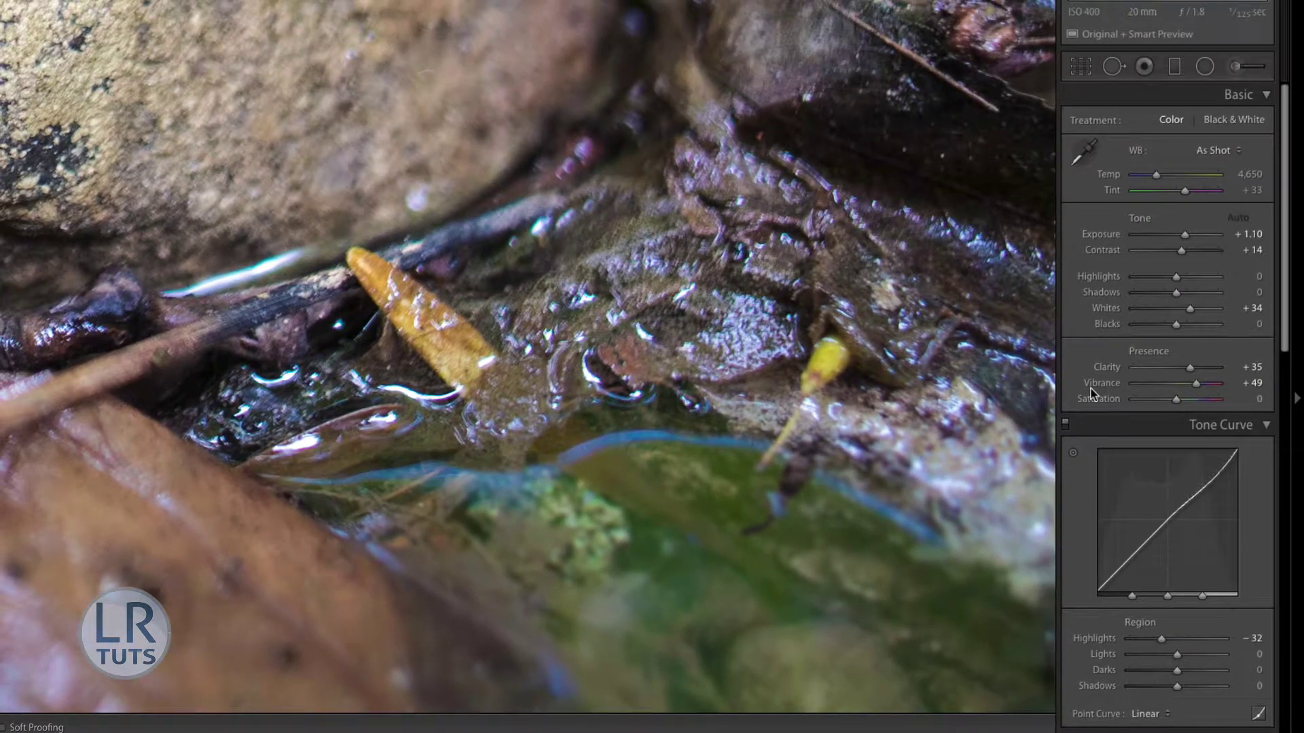
{"action": "left_click", "coordinate": [1236, 68]}
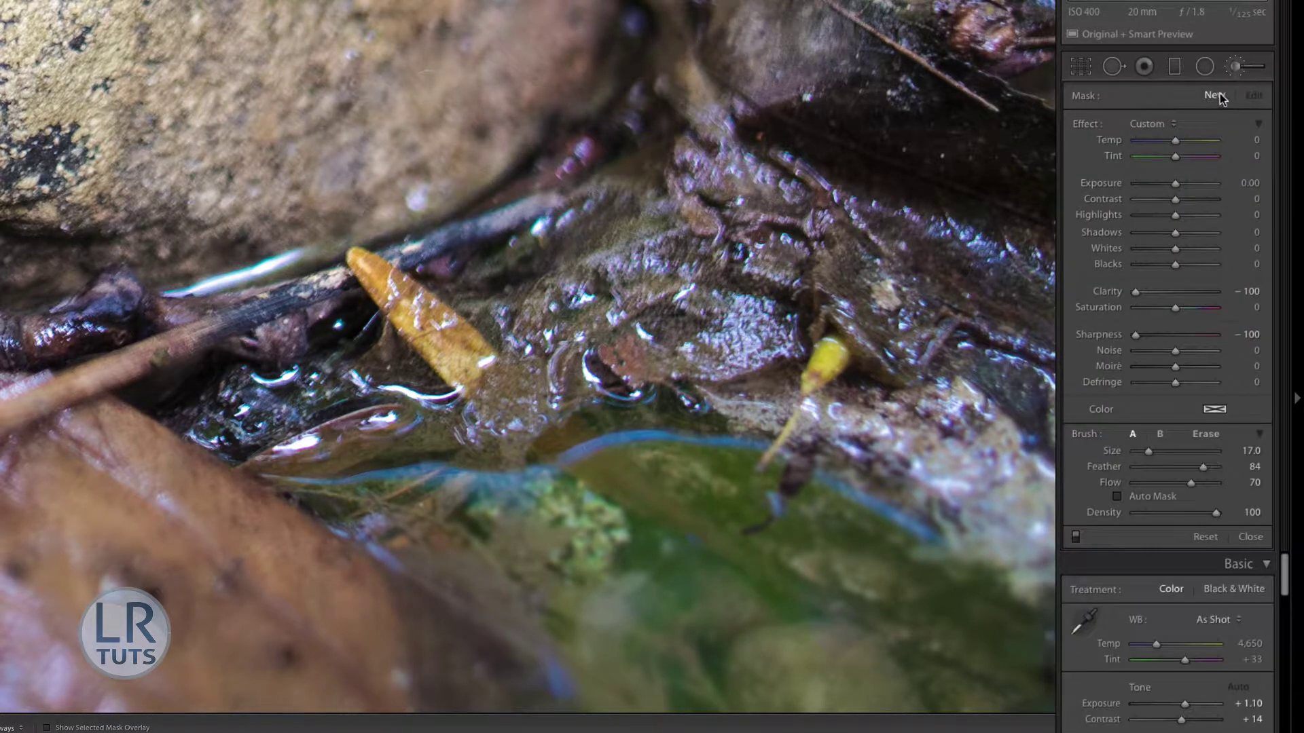
{"action": "left_click", "coordinate": [1075, 537]}
{"action": "key", "text": "k"}
{"action": "left_click", "coordinate": [832, 624]}
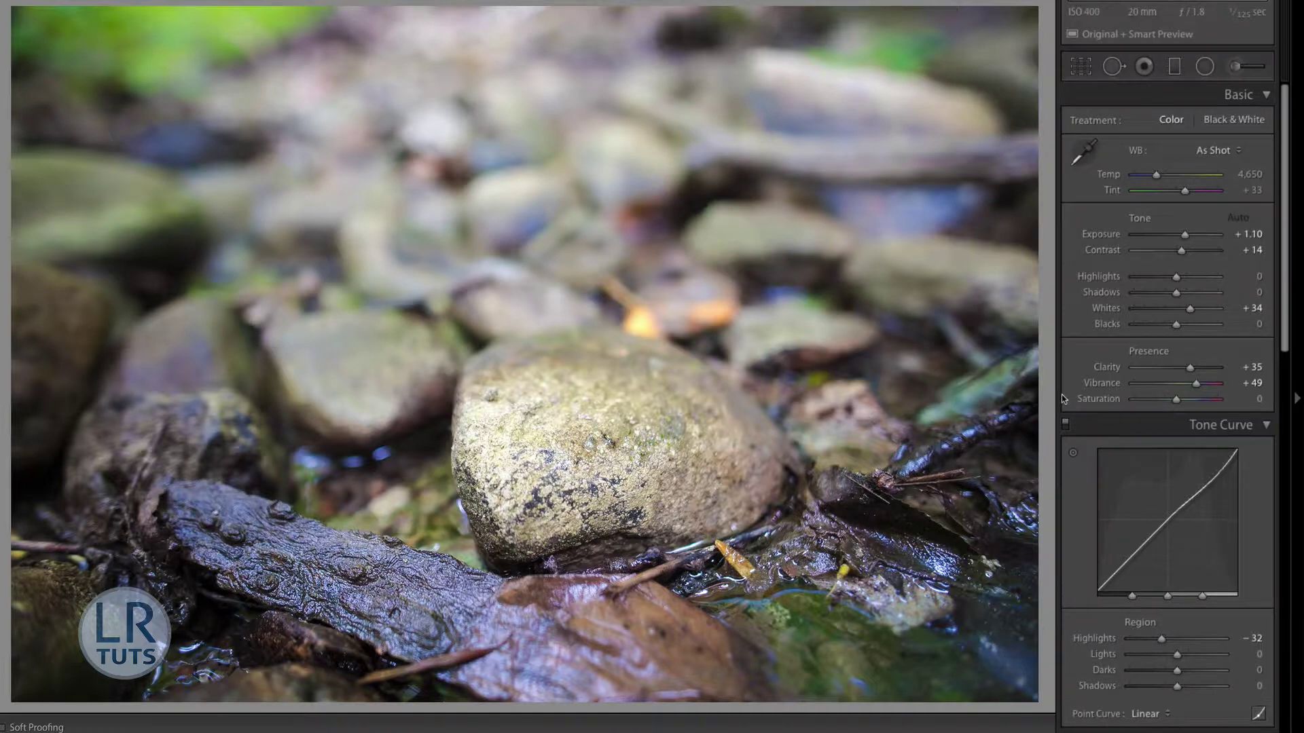
- Scroll the Develop panels past Detail and Lens Corrections to Effects
{"action": "scroll", "coordinate": [1110, 451], "scroll_direction": "down", "scroll_amount": 10}
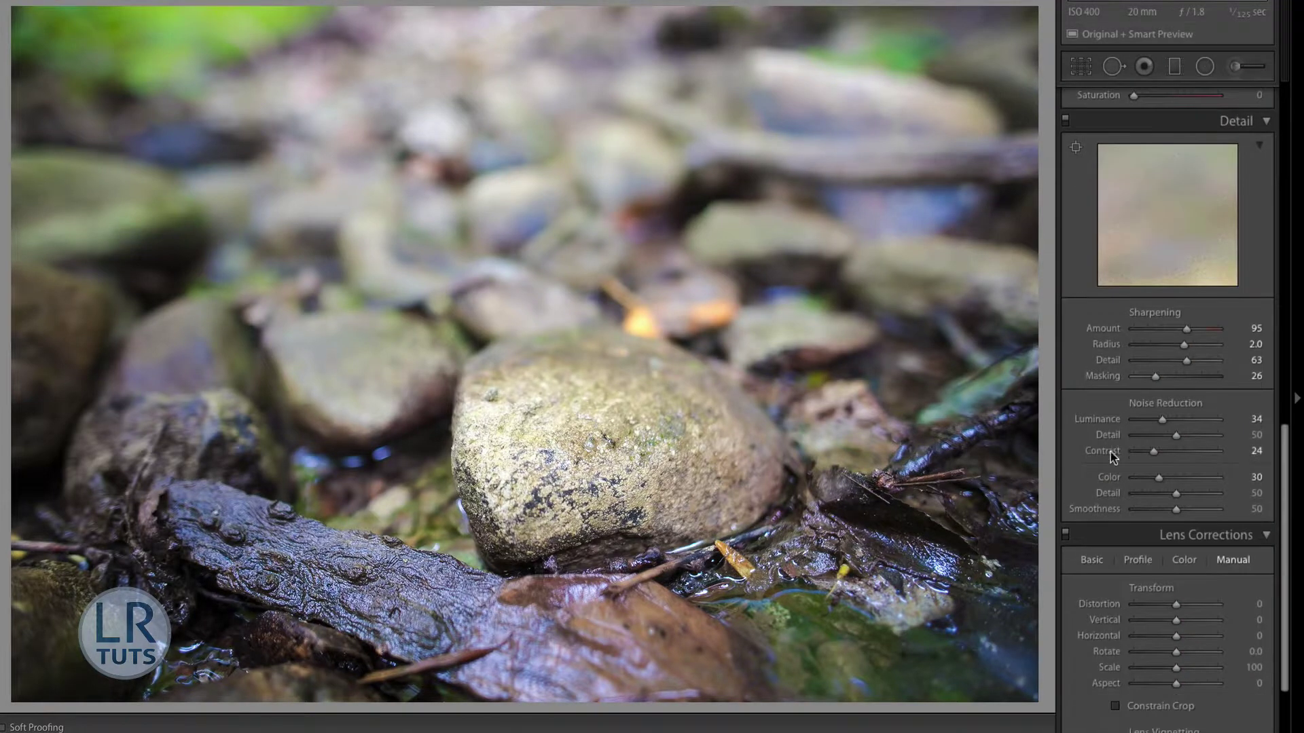
{"action": "scroll", "coordinate": [1086, 347], "scroll_direction": "down", "scroll_amount": 4}
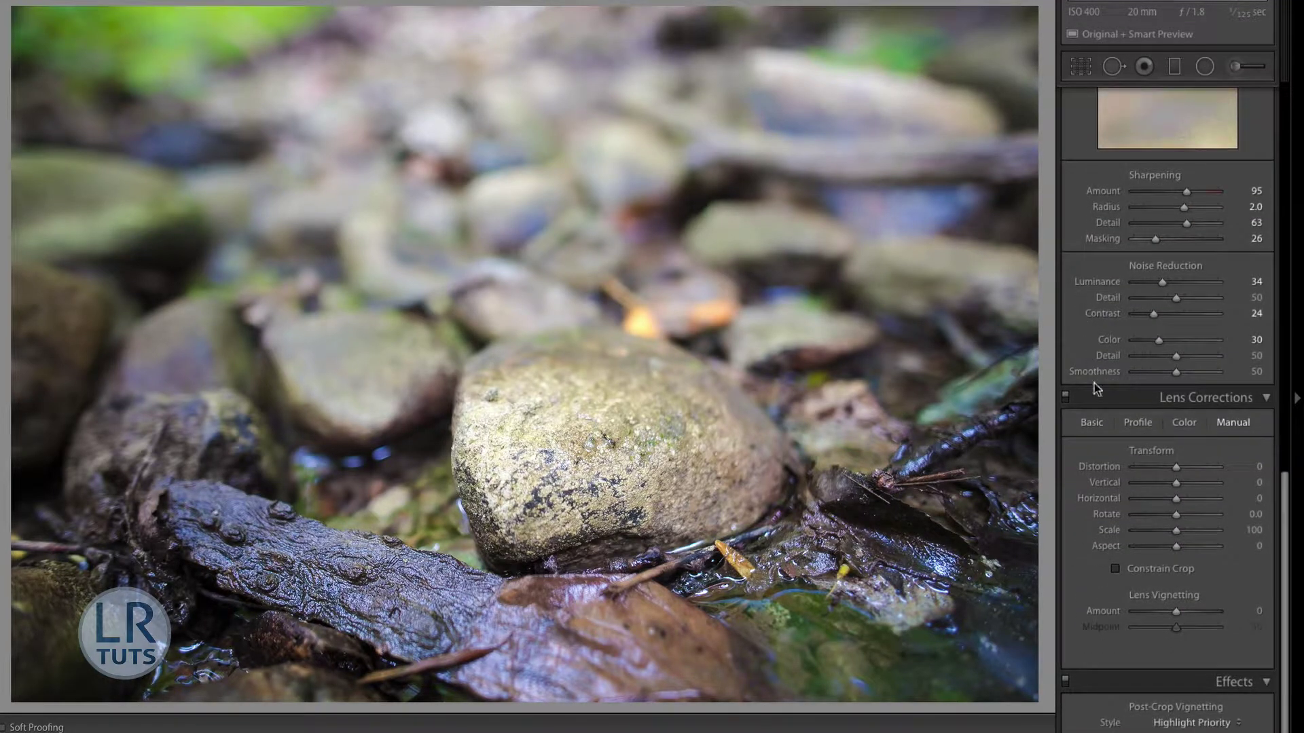
{"action": "scroll", "coordinate": [1119, 372], "scroll_direction": "down", "scroll_amount": 8}
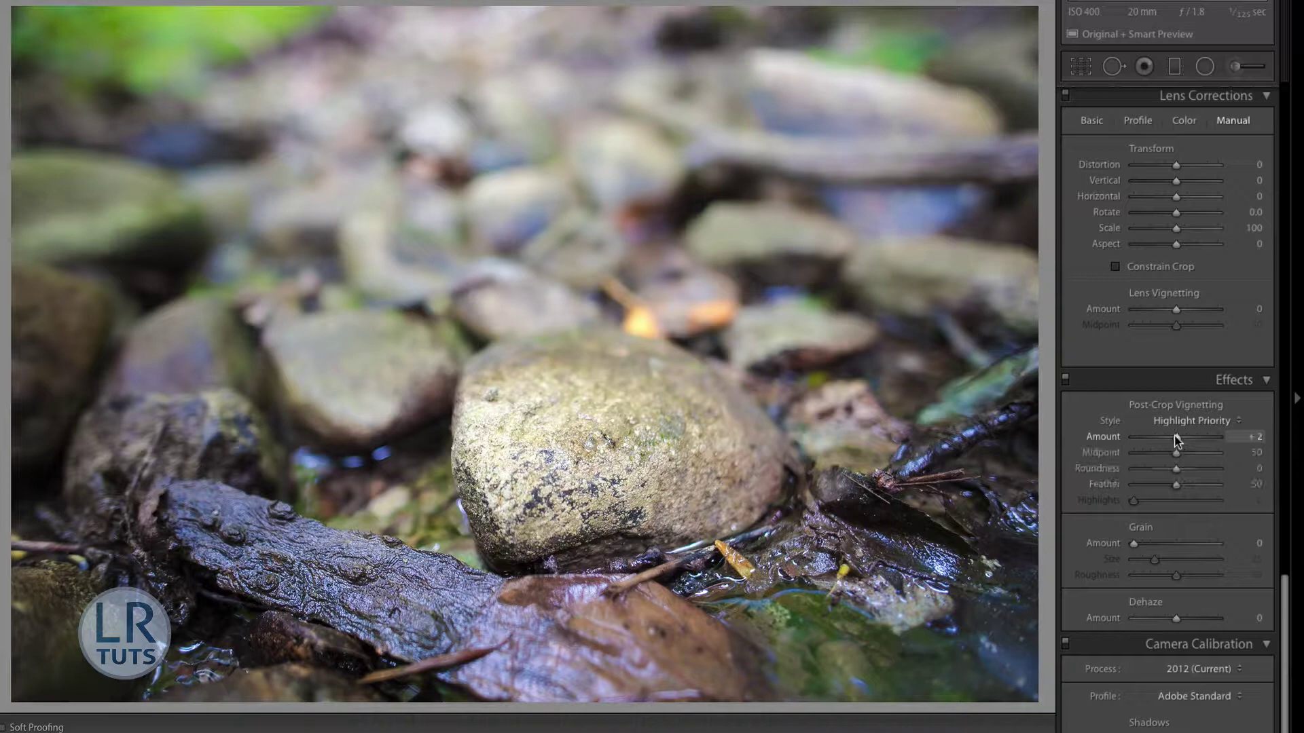
- Set post-crop vignette Amount +100, Midpoint 0, Roundness -100 and Feather 0
{"action": "left_click_drag", "start_coordinate": [1176, 437], "coordinate": [1233, 437]}
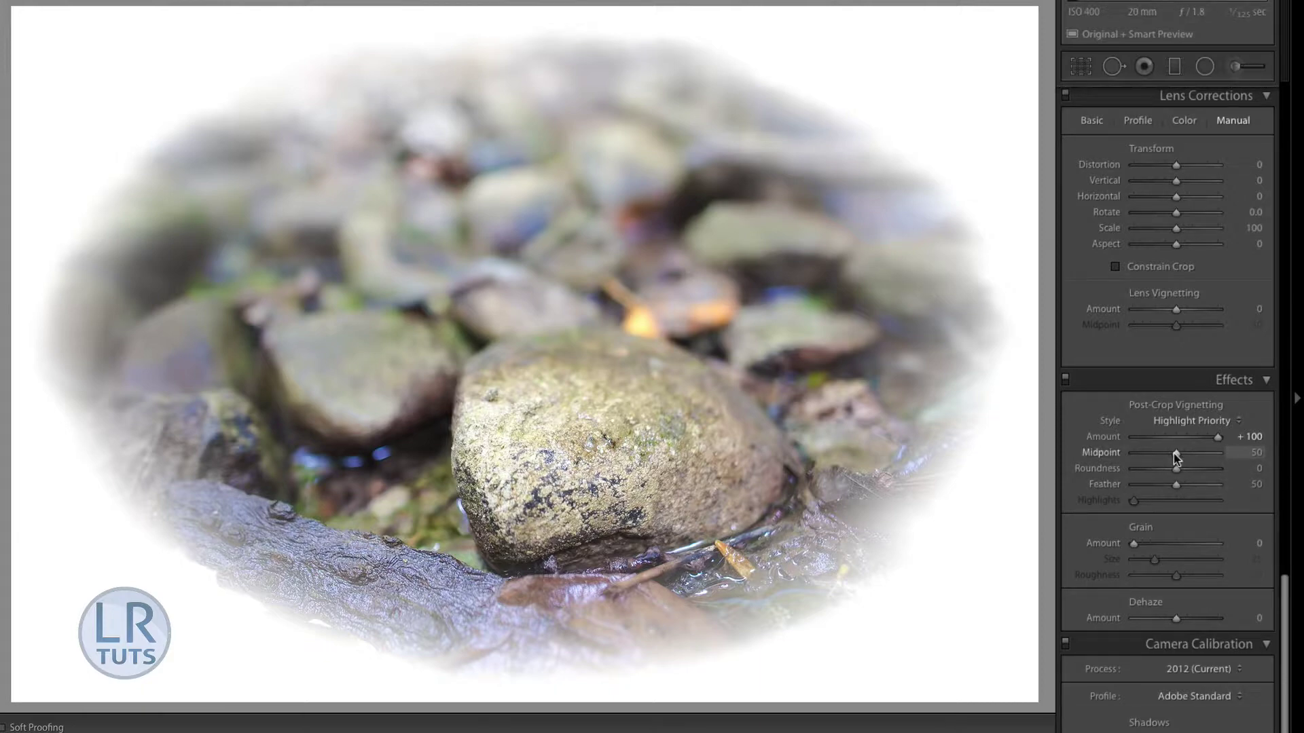
{"action": "left_click_drag", "start_coordinate": [1176, 456], "coordinate": [1095, 486]}
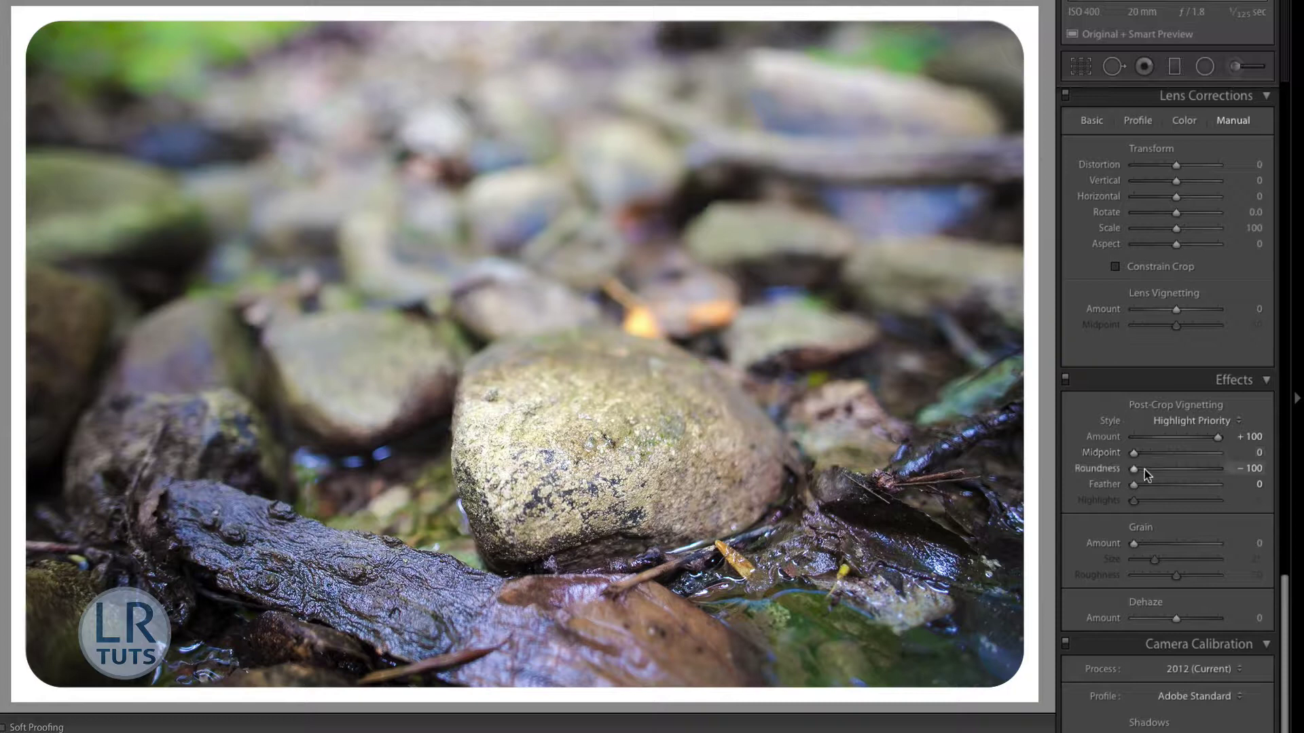
- Try different Roundness values, including a circle, and settle on -91
{"action": "left_click_drag", "start_coordinate": [1129, 469], "coordinate": [1138, 470]}
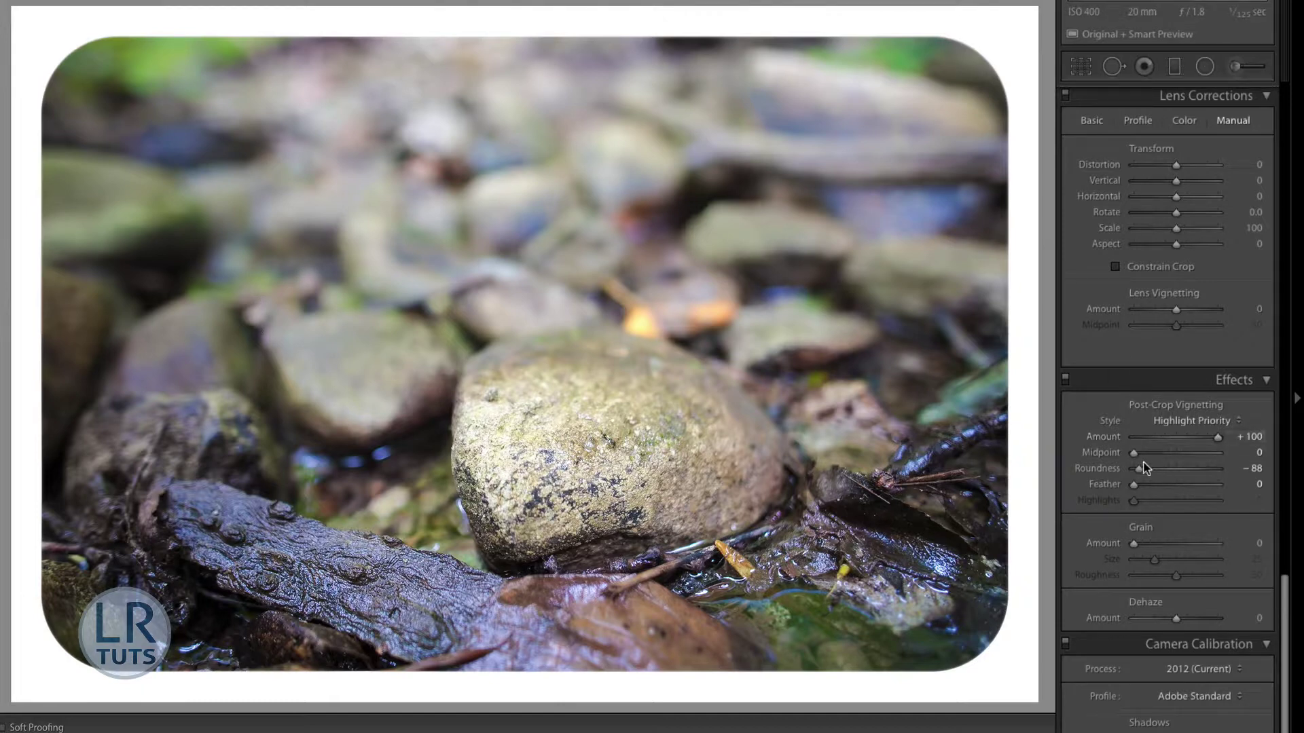
{"action": "left_click_drag", "start_coordinate": [1144, 468], "coordinate": [1293, 488]}
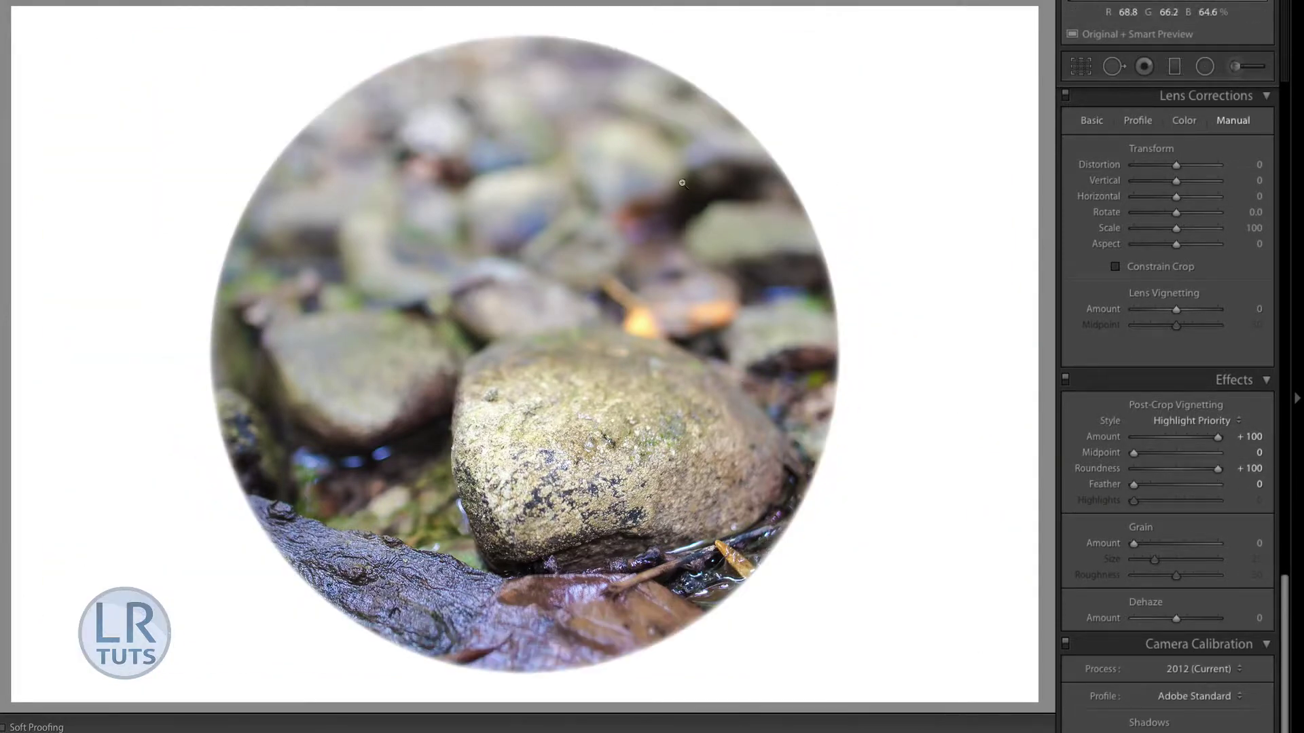
{"action": "left_click_drag", "start_coordinate": [1216, 470], "coordinate": [1085, 475]}
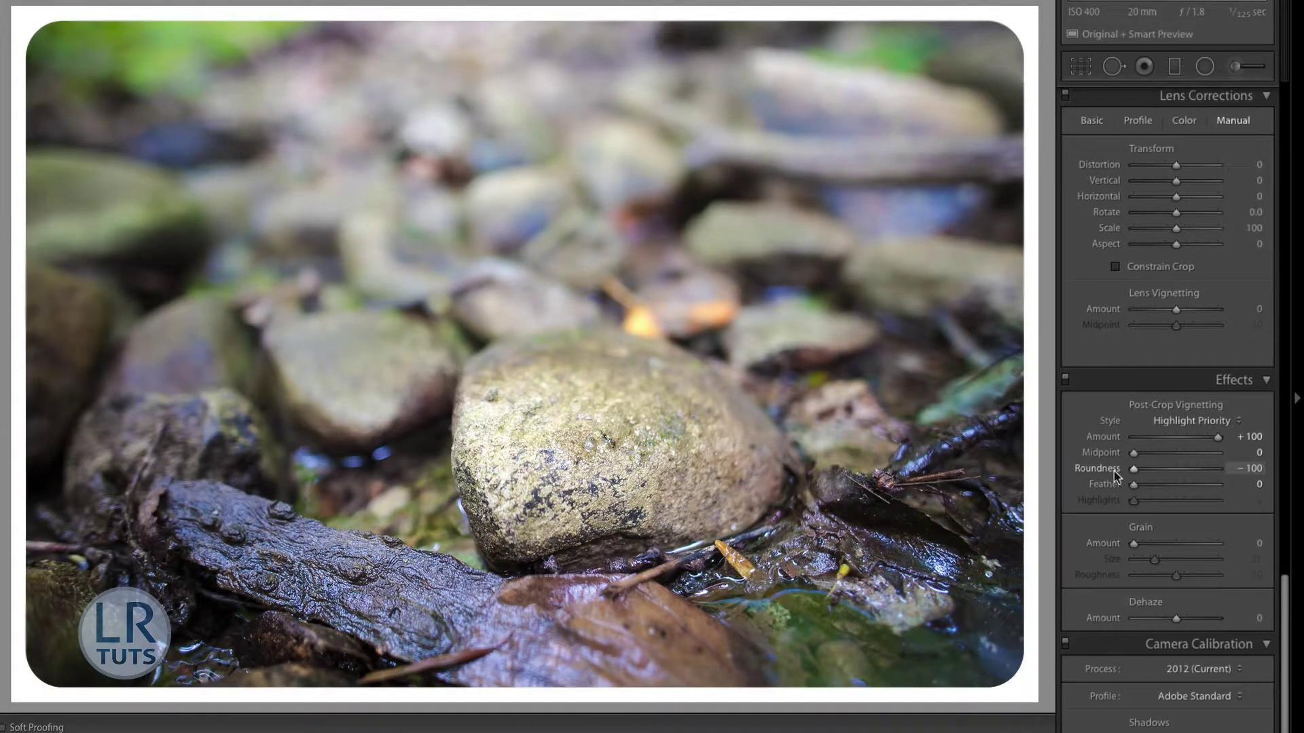
{"action": "left_click_drag", "start_coordinate": [1133, 470], "coordinate": [1136, 471]}
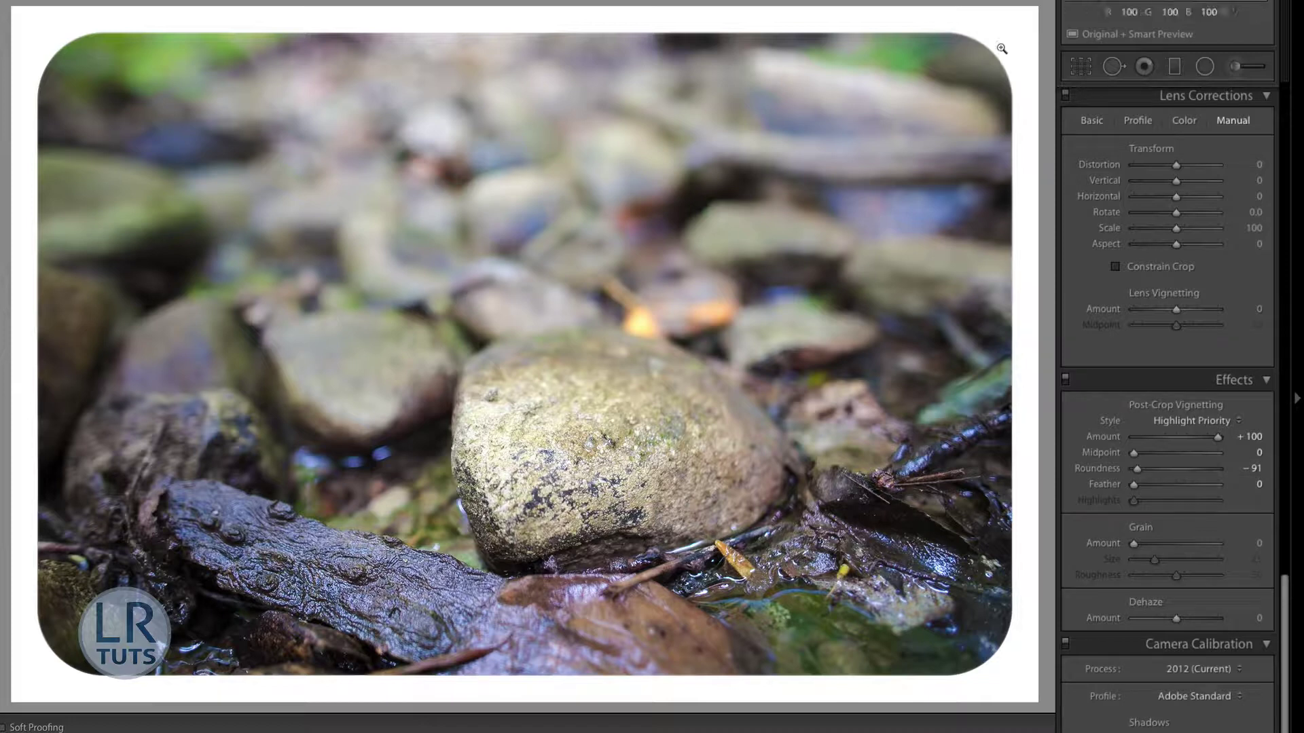
- Zoom on the top-right corner, test Feather values, then reset Feather to 0
{"action": "left_click", "coordinate": [1018, 131]}
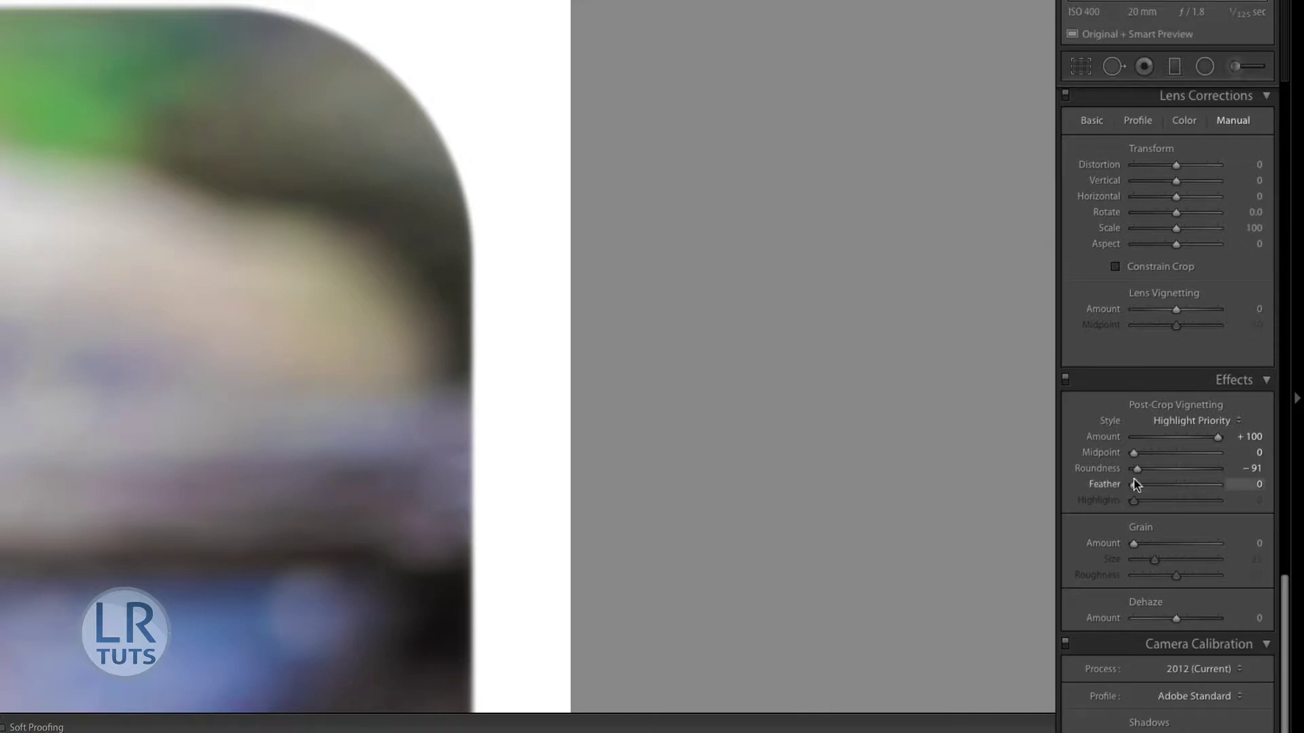
{"action": "left_click_drag", "start_coordinate": [1132, 484], "coordinate": [1179, 484]}
{"action": "left_click", "coordinate": [486, 426]}
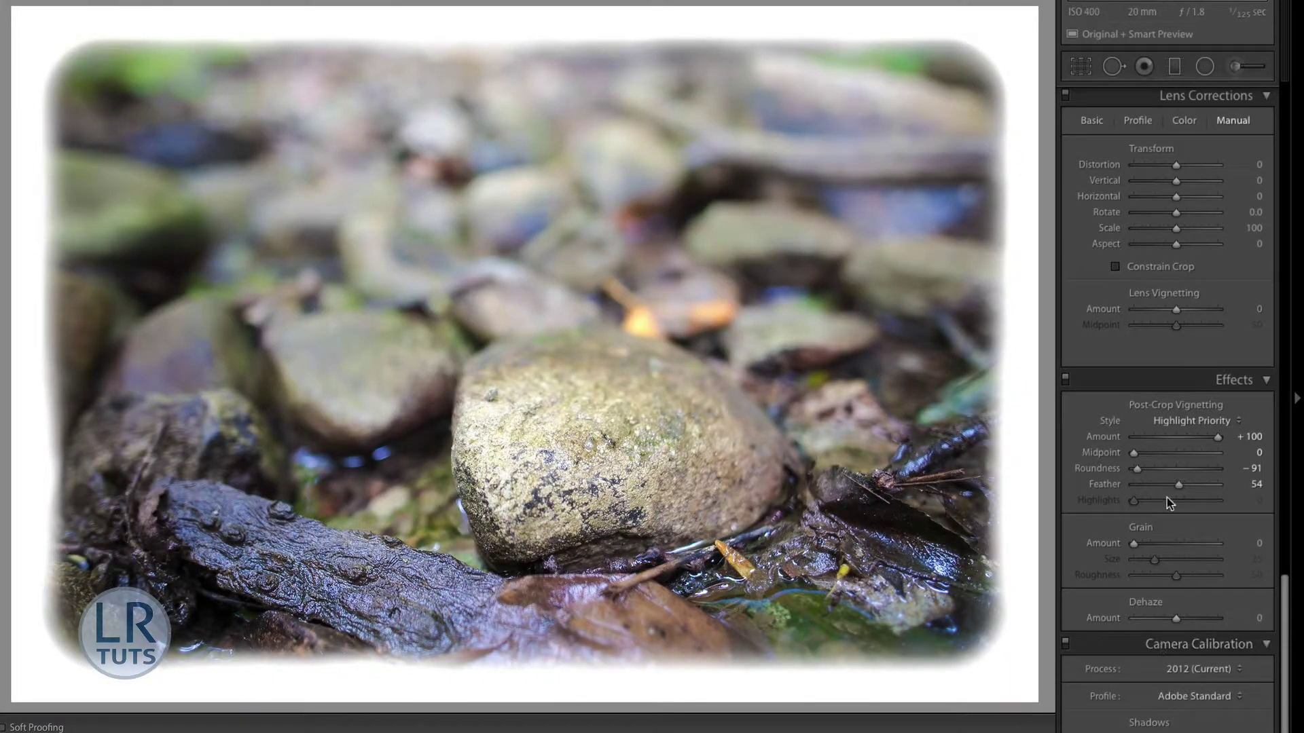
{"action": "left_click_drag", "start_coordinate": [1167, 495], "coordinate": [1147, 492]}
{"action": "double_click", "coordinate": [1143, 487]}
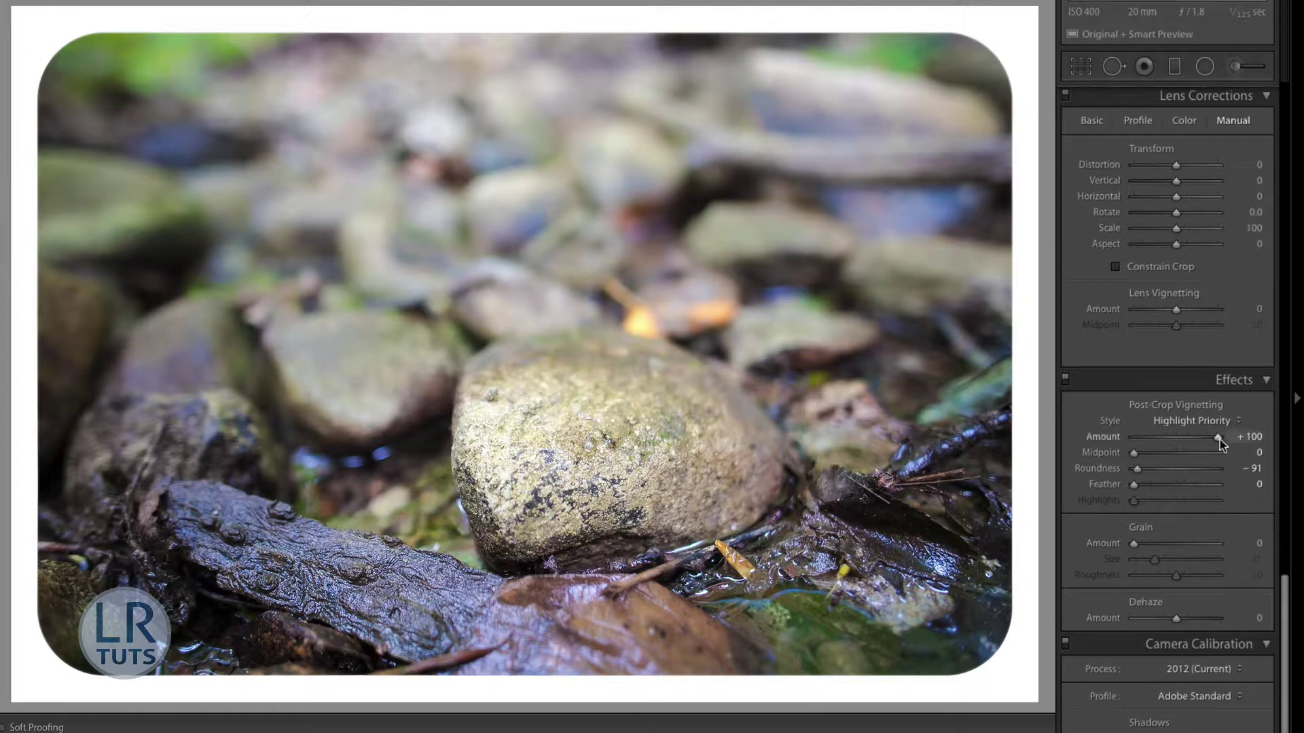
- Compare a black border at Amount -100 and a white one, then reset Amount to 0
{"action": "left_click_drag", "start_coordinate": [1217, 438], "coordinate": [1087, 442]}
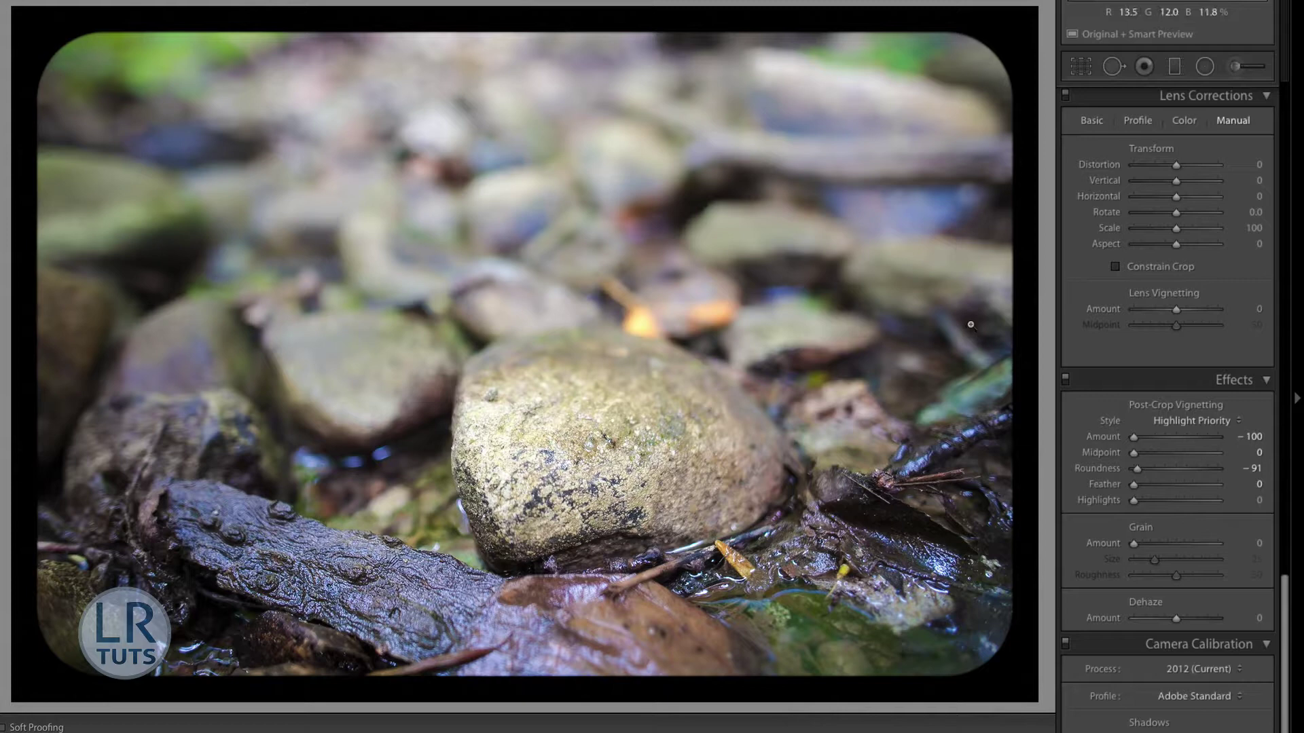
{"action": "double_click", "coordinate": [1109, 442]}
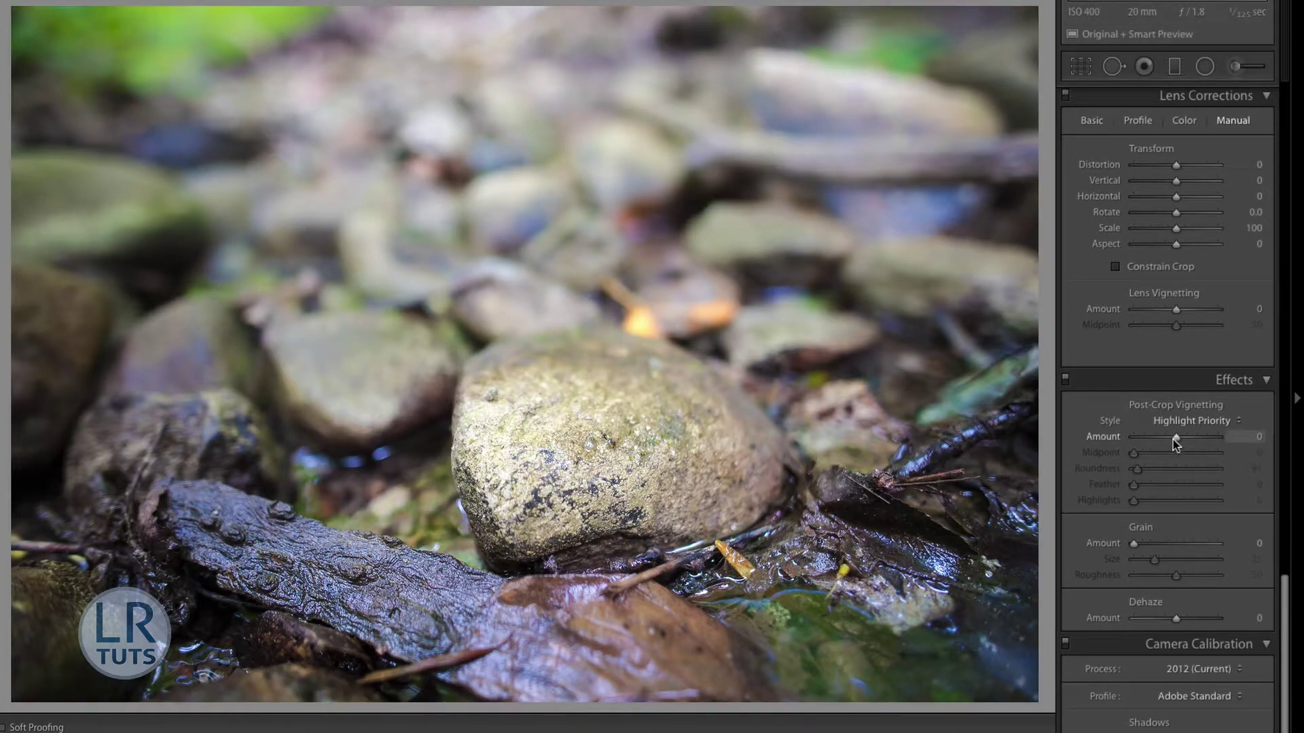
{"action": "left_click_drag", "start_coordinate": [1173, 439], "coordinate": [1248, 439]}
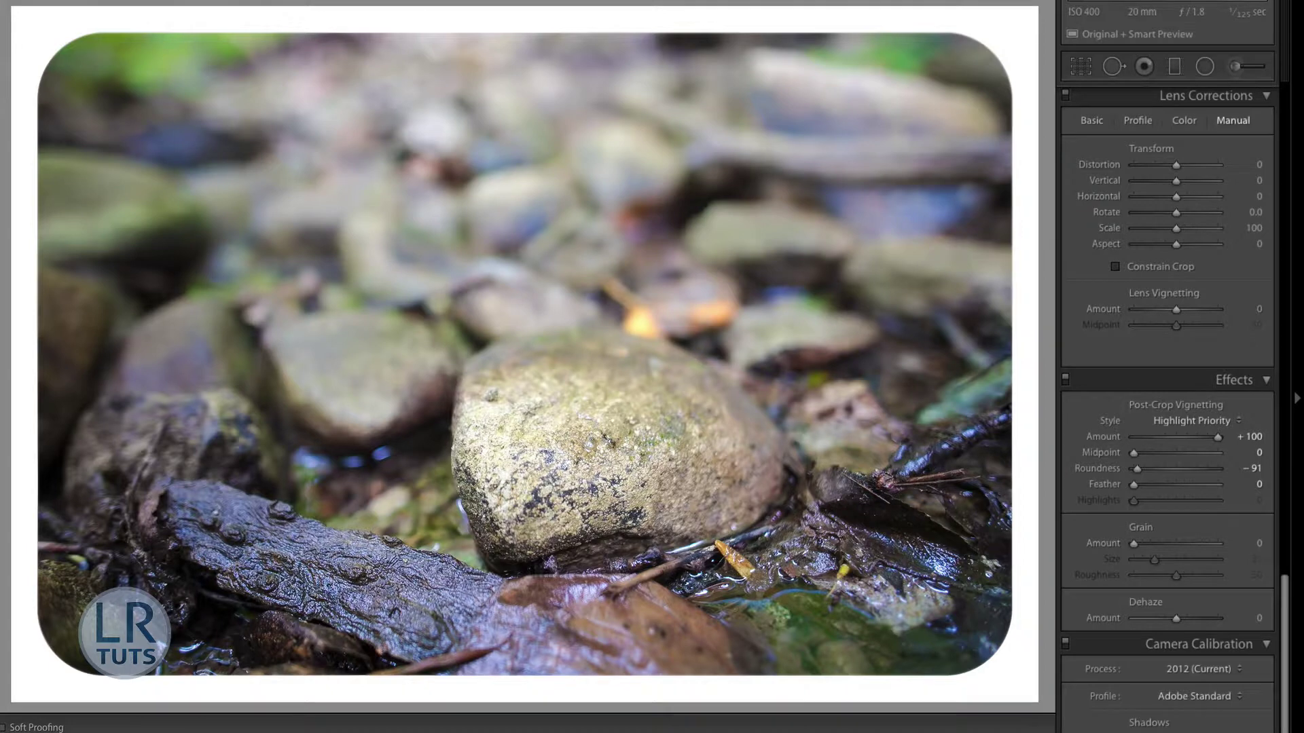
{"action": "double_click", "coordinate": [1112, 439]}
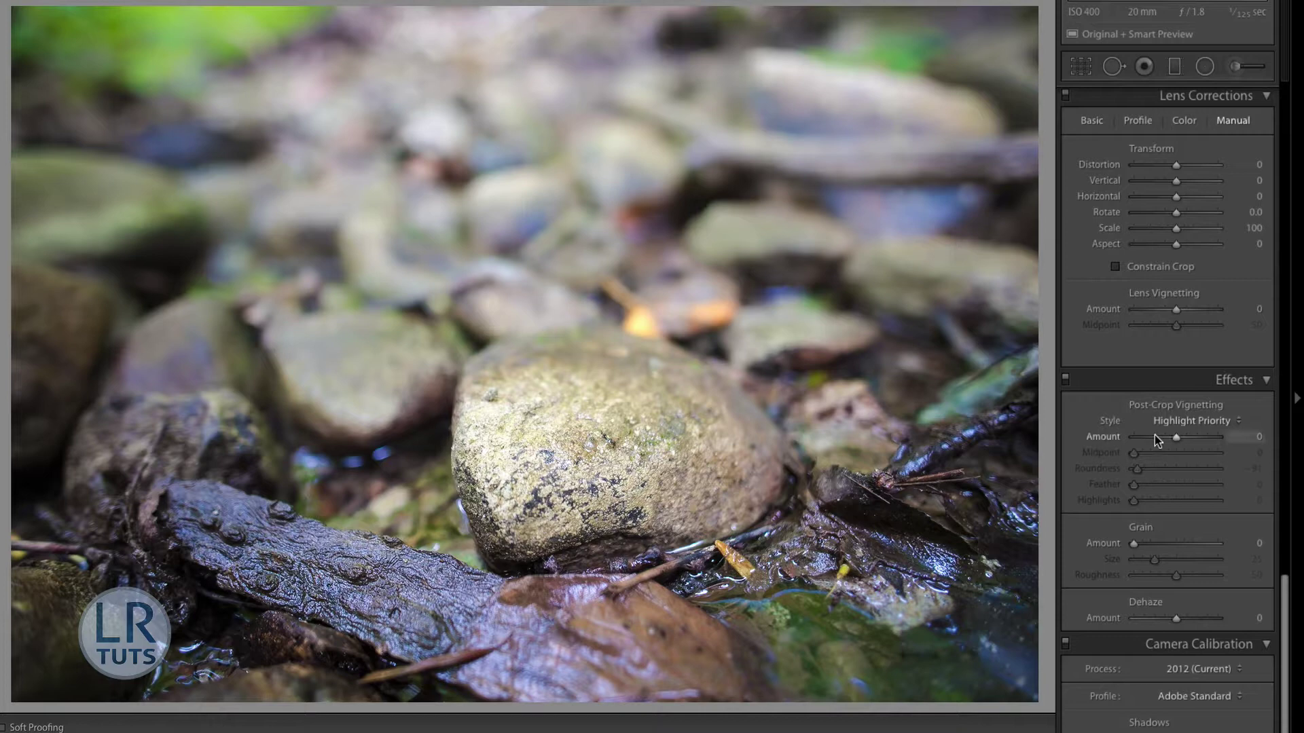
- Try a dark vignette, resetting Midpoint, Roundness and Feather and adjusting Highlights
{"action": "left_click_drag", "start_coordinate": [1176, 439], "coordinate": [1170, 439]}
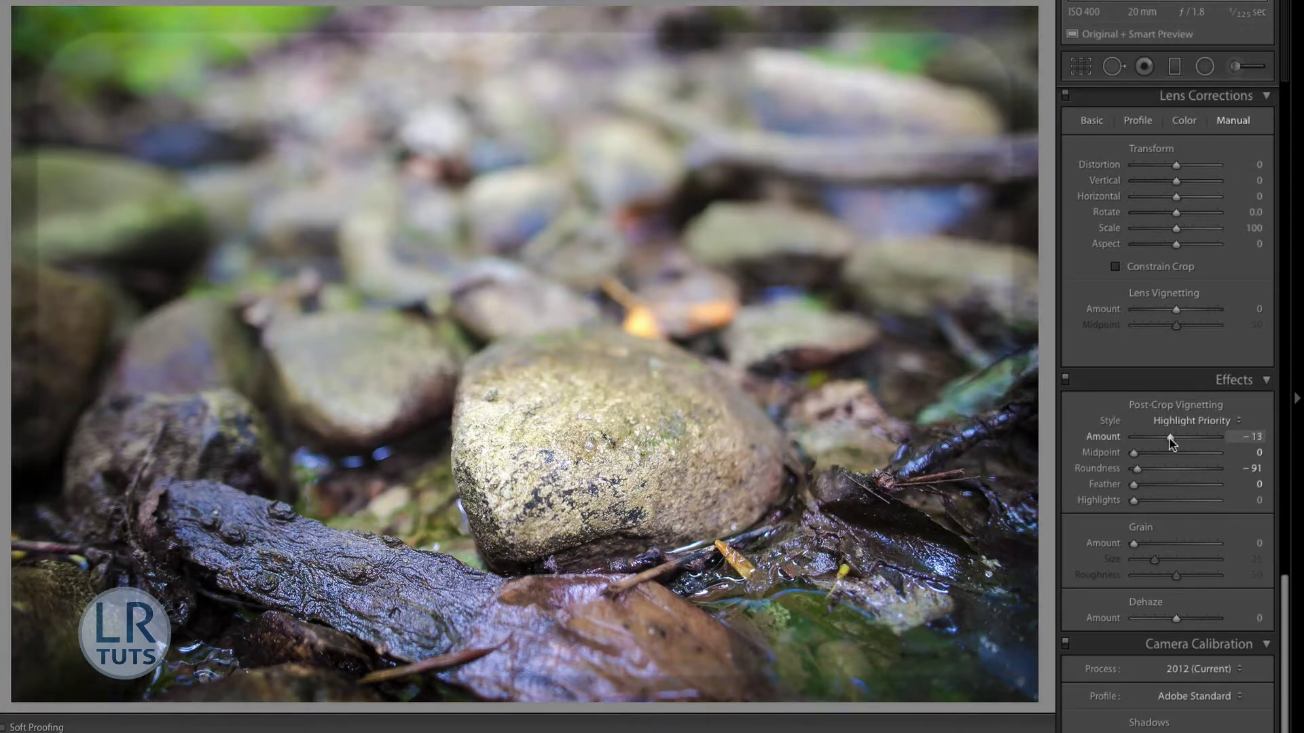
{"action": "double_click", "coordinate": [1101, 453]}
{"action": "double_click", "coordinate": [1103, 471]}
{"action": "double_click", "coordinate": [1107, 487]}
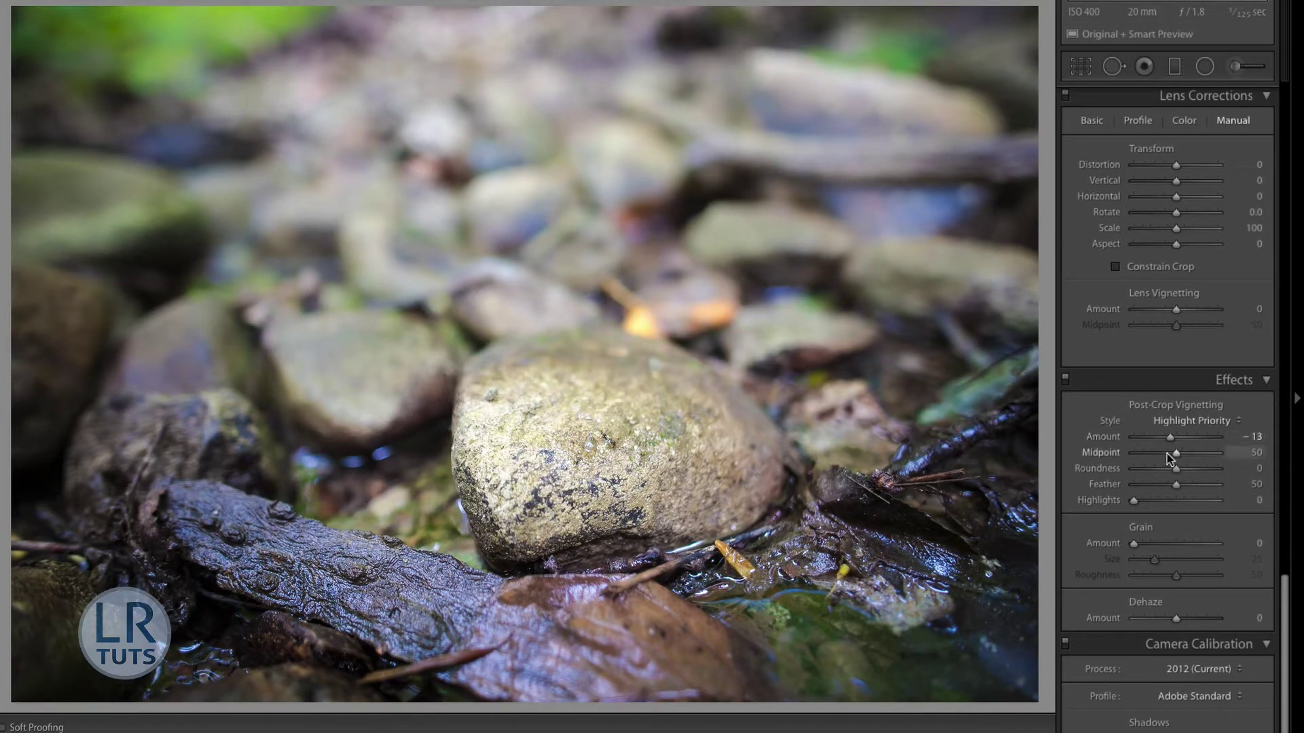
{"action": "mouse_move", "coordinate": [1175, 453]}
{"action": "left_mouse_down"}
{"action": "mouse_move", "coordinate": [1152, 453]}
{"action": "mouse_move", "coordinate": [1170, 453]}
{"action": "left_mouse_up"}
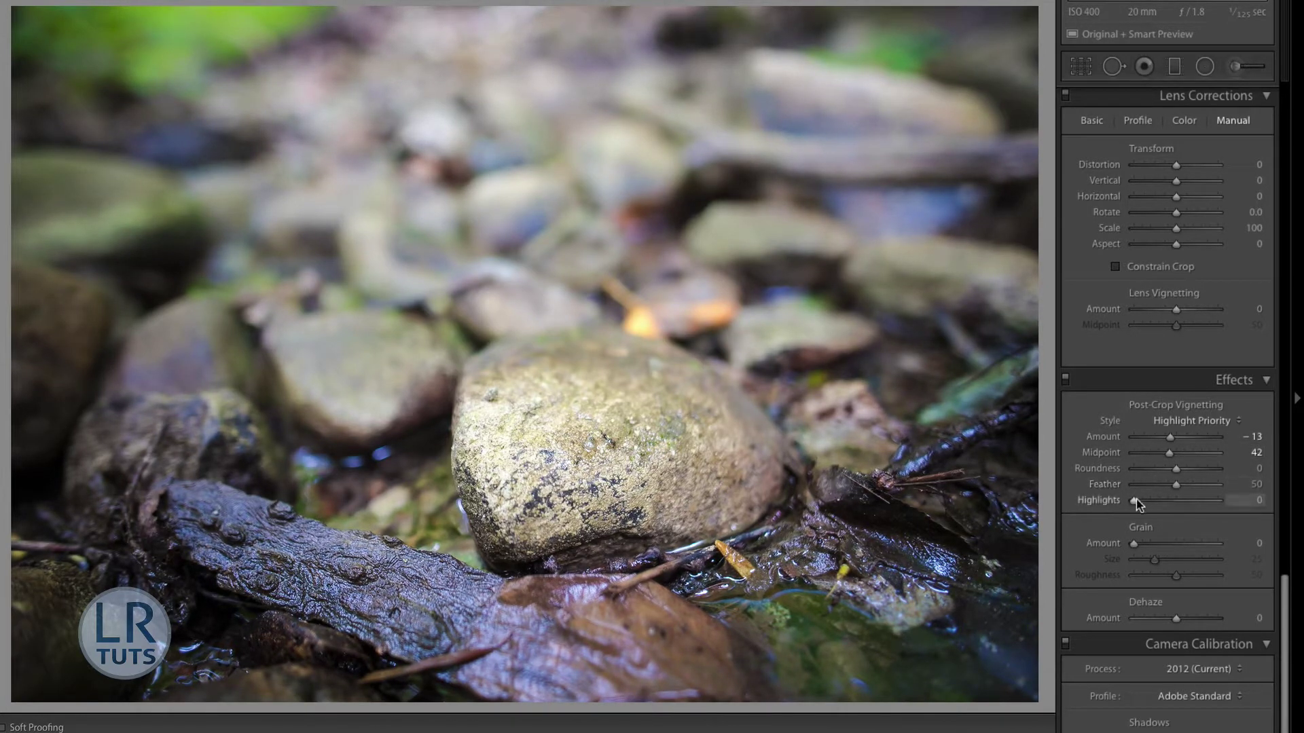
{"action": "left_click_drag", "start_coordinate": [1142, 501], "coordinate": [1170, 485]}
{"action": "left_click_drag", "start_coordinate": [1169, 436], "coordinate": [1162, 437]}
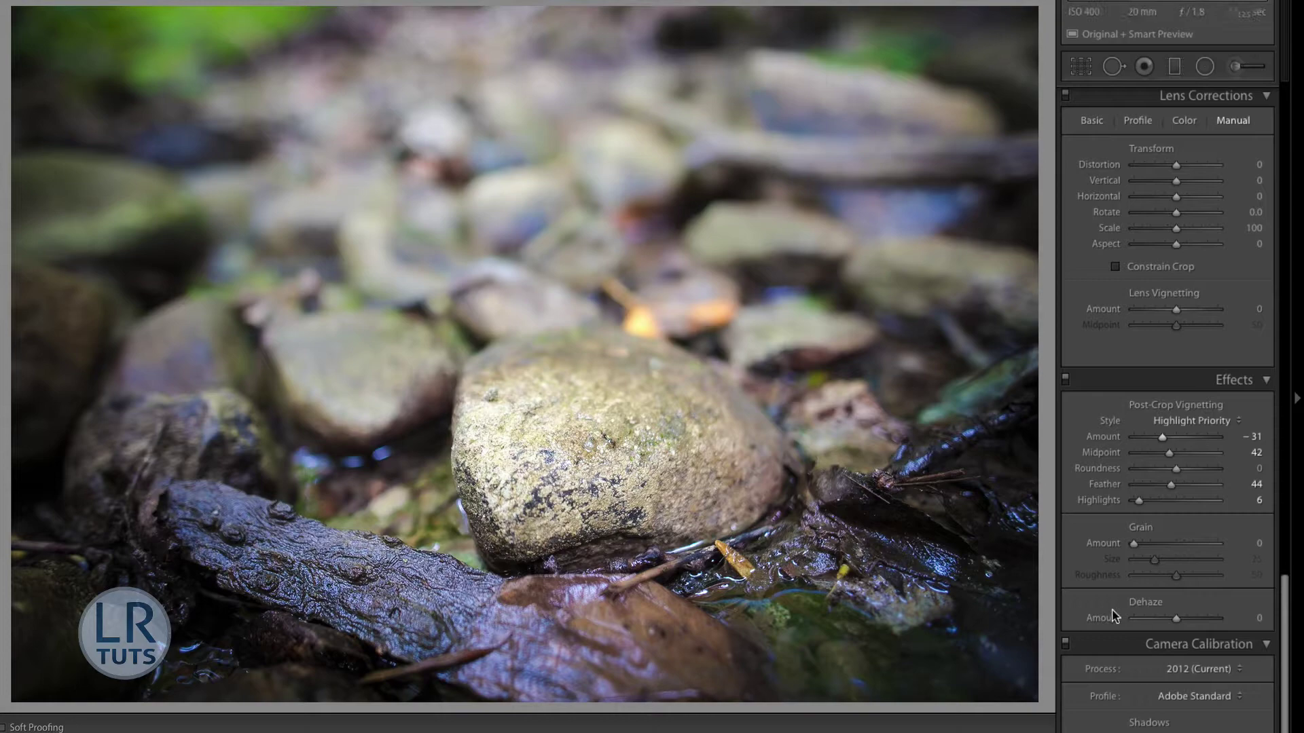
- Set Amount to +100 with Midpoint 0 and Roundness -100 for a white rounded border
{"action": "mouse_move", "coordinate": [1143, 437]}
{"action": "left_mouse_down"}
{"action": "mouse_move", "coordinate": [1241, 457]}
{"action": "mouse_move", "coordinate": [1104, 456]}
{"action": "mouse_move", "coordinate": [1167, 446]}
{"action": "left_mouse_up"}
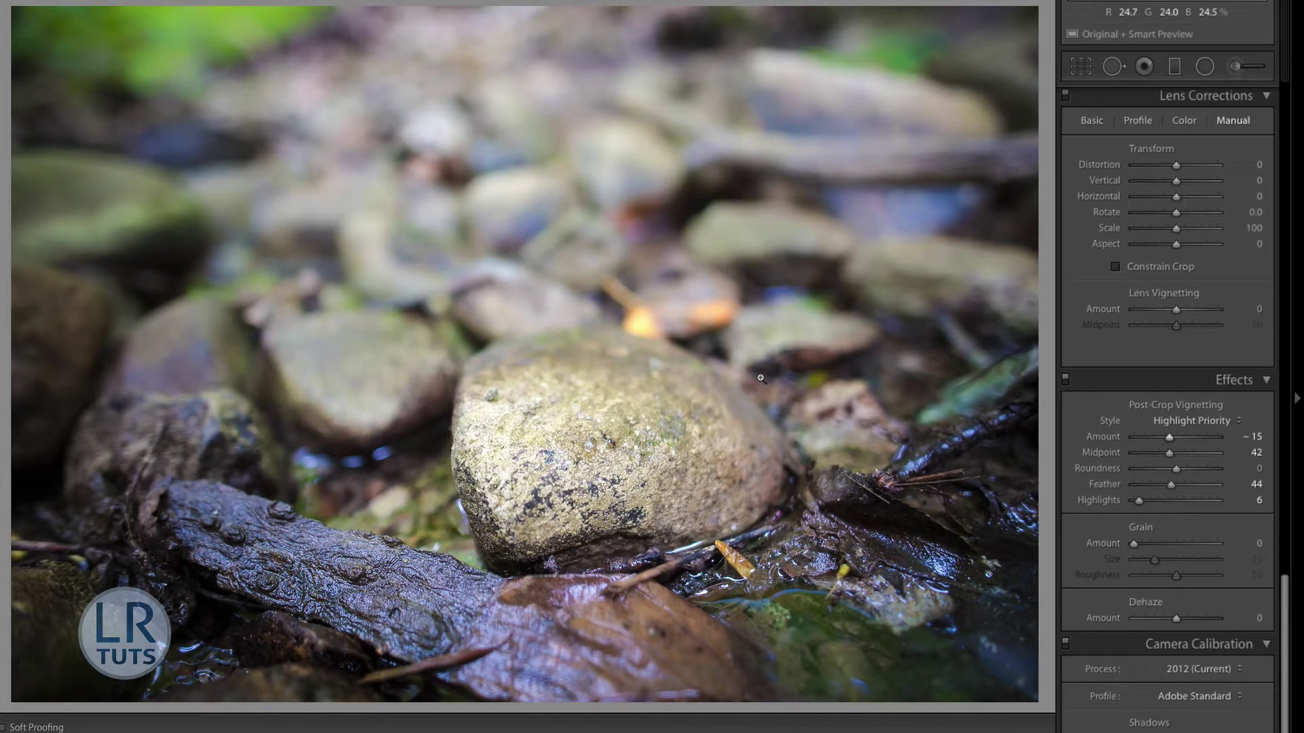
{"action": "left_click_drag", "start_coordinate": [1168, 437], "coordinate": [1263, 440]}
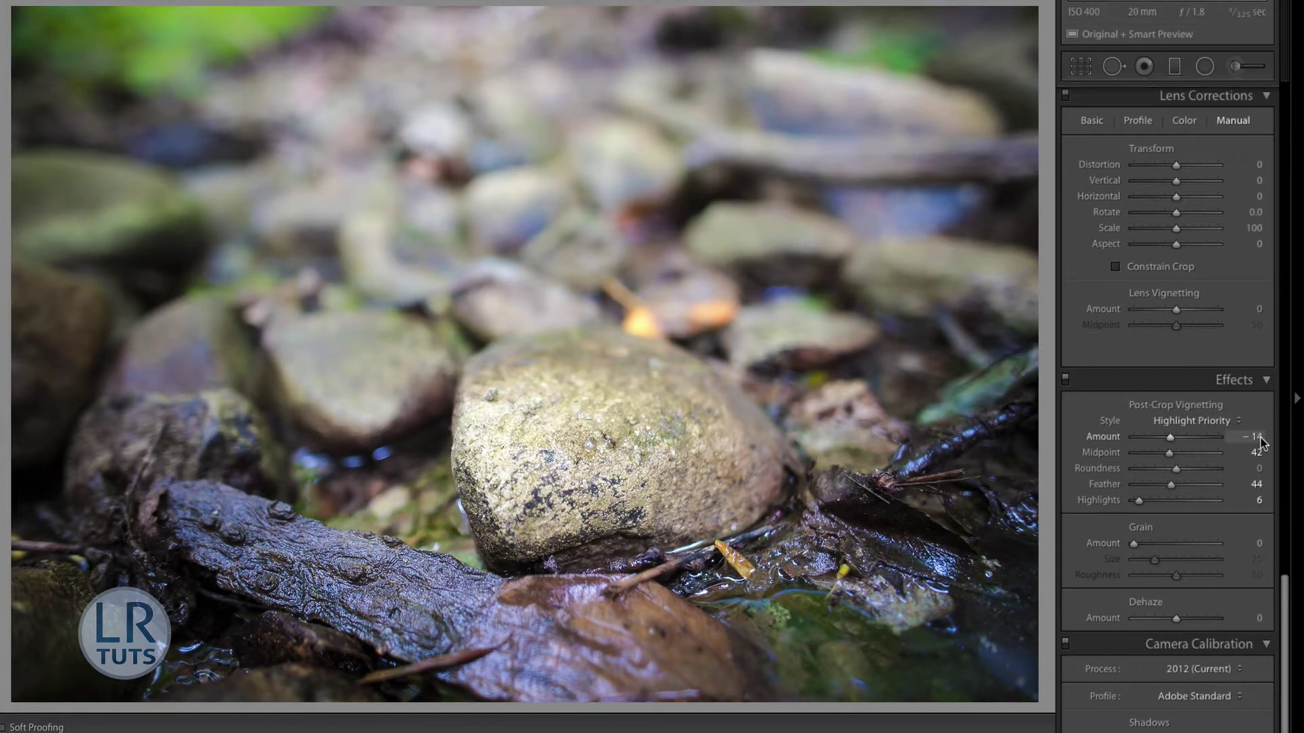
{"action": "left_click_drag", "start_coordinate": [1178, 460], "coordinate": [1087, 495]}
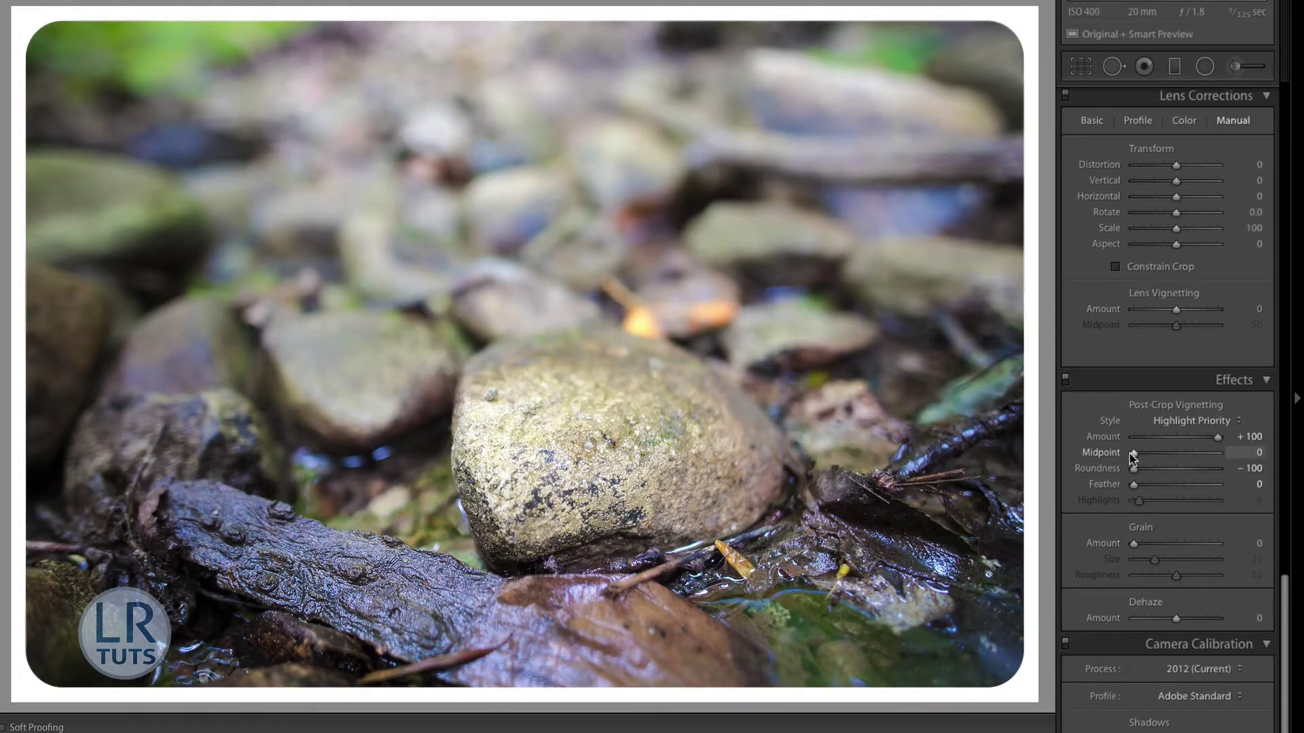